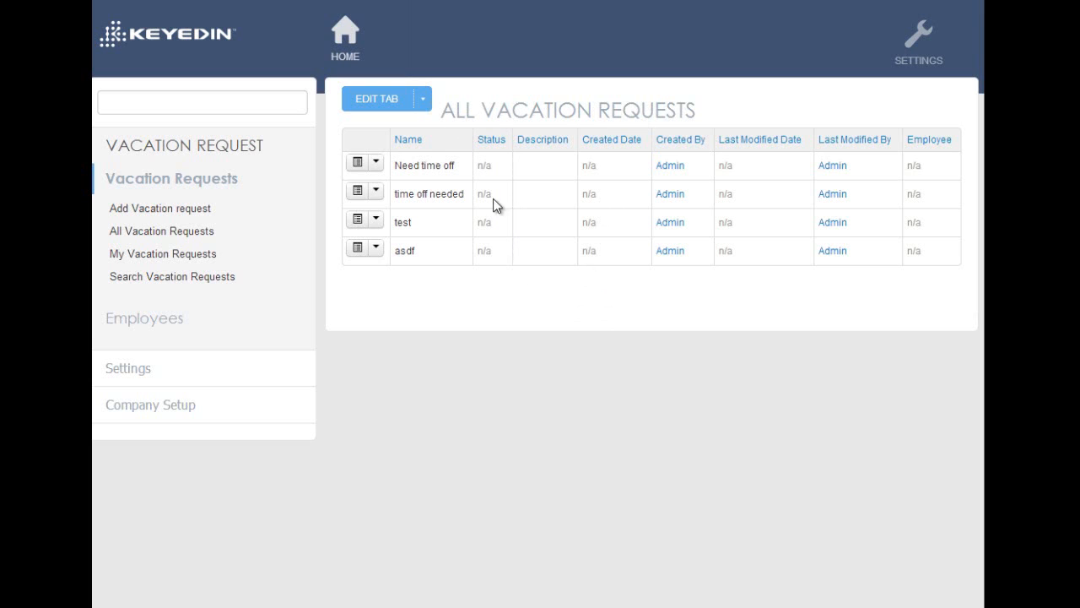
Sort the All Vacation Requests list by Name, and then by Created By in descending order
{"action": "left_click", "coordinate": [416, 141]}
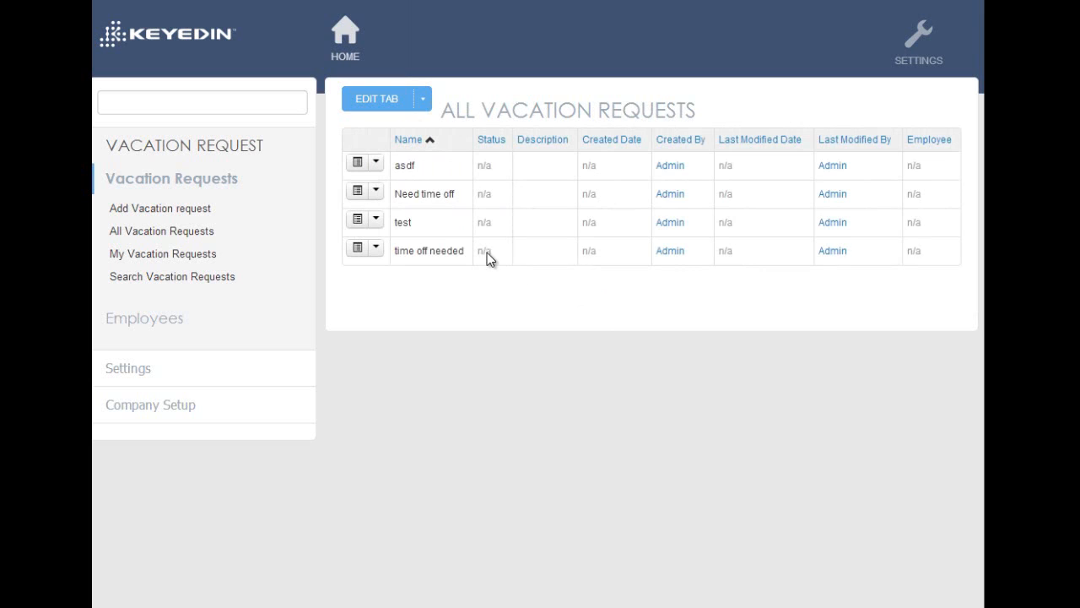
{"action": "left_click", "coordinate": [680, 142]}
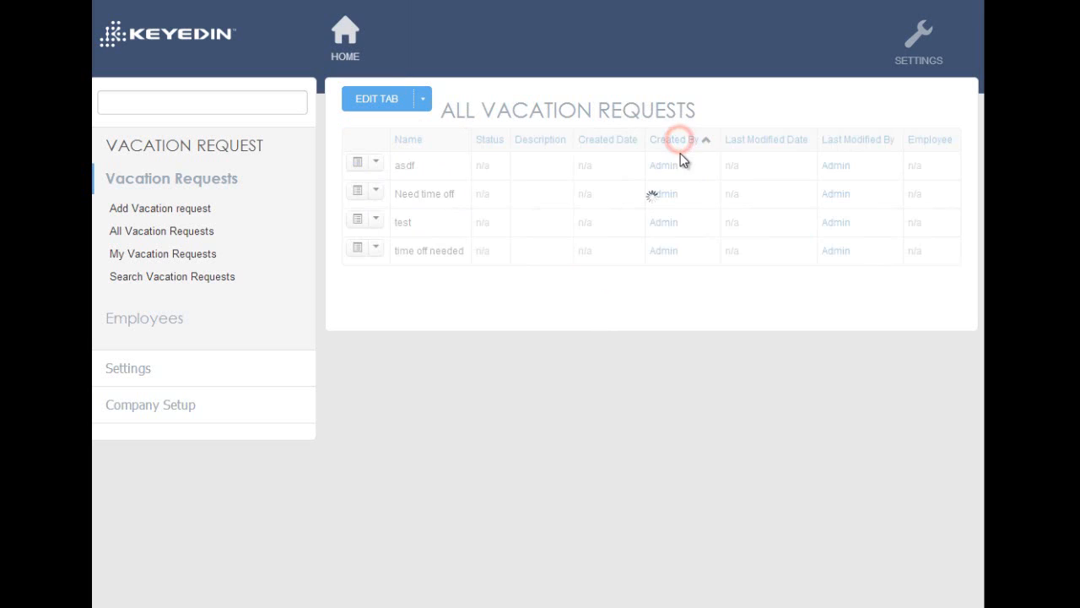
{"action": "left_click", "coordinate": [679, 141]}
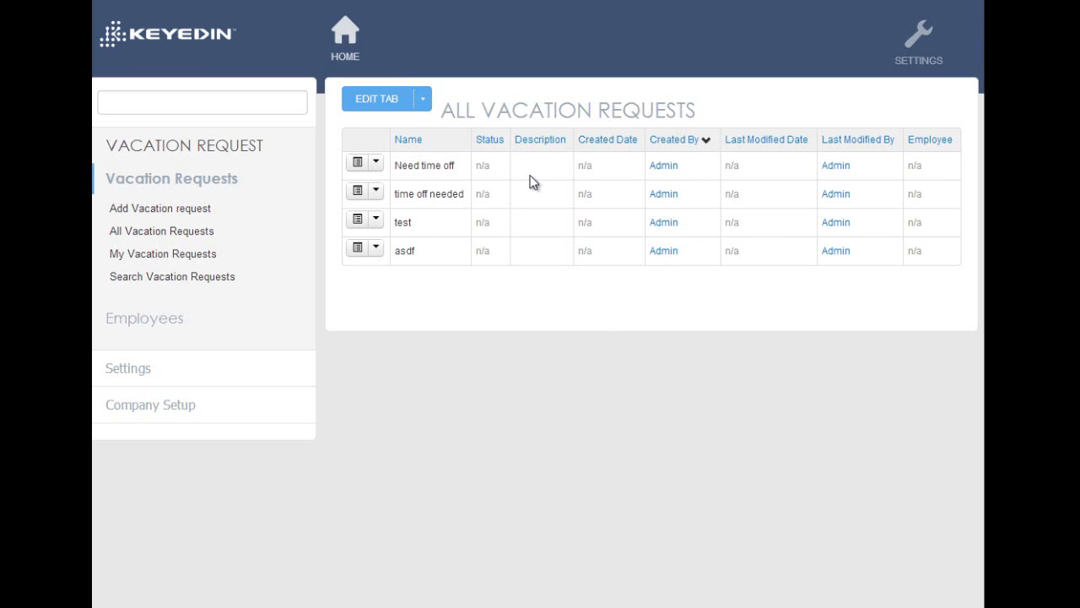
Open the "Need time off" vacation request for editing
{"action": "left_click", "coordinate": [376, 165]}
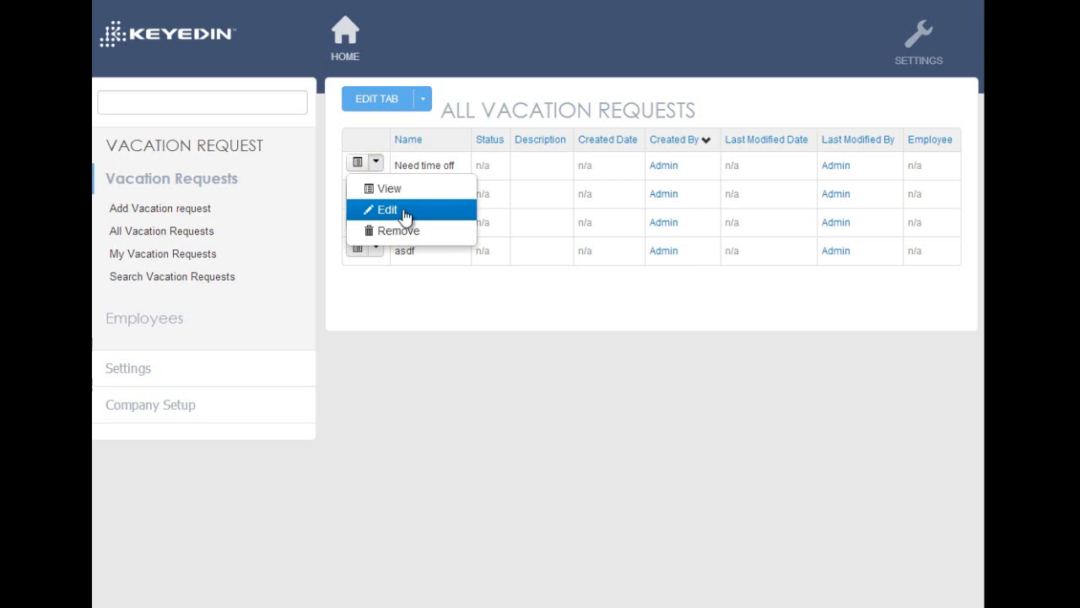
{"action": "left_click", "coordinate": [389, 208]}
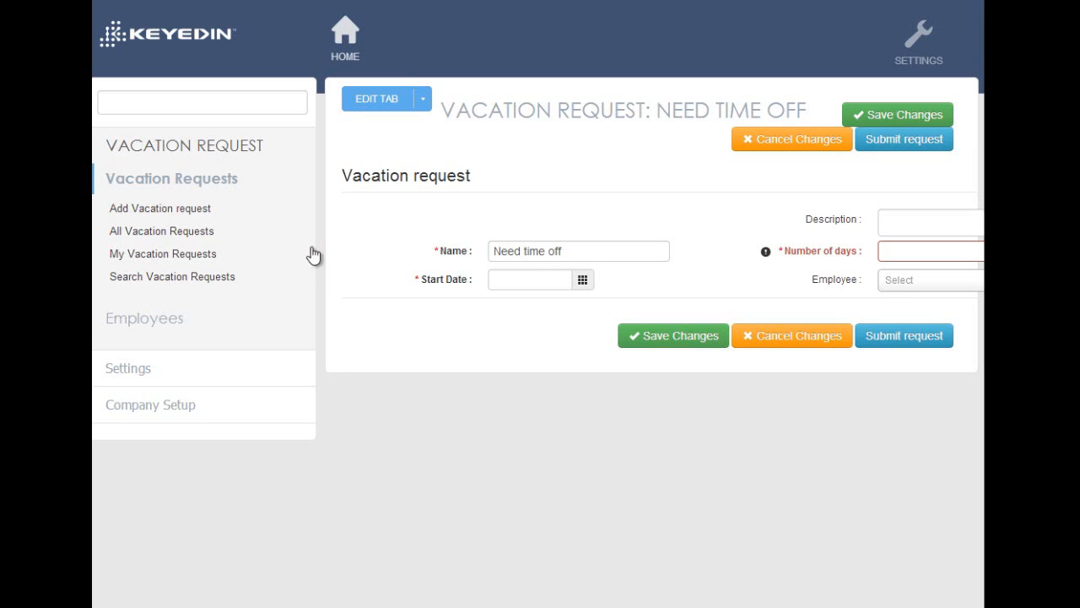
View the My Vacation Requests list and the Search Vacation Requests view
{"action": "left_click", "coordinate": [195, 231]}
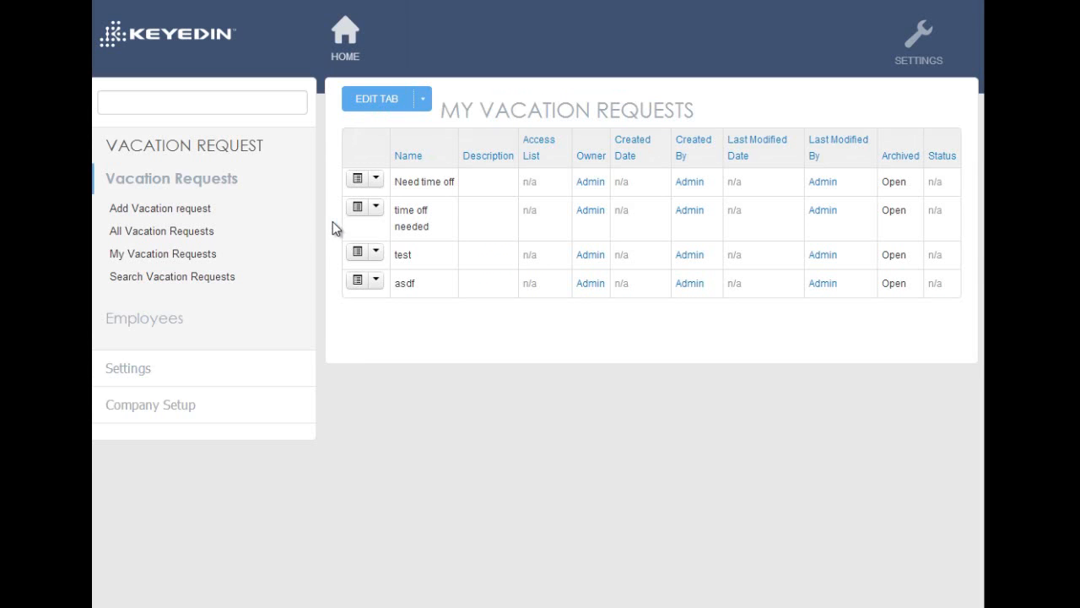
{"action": "left_click", "coordinate": [235, 279]}
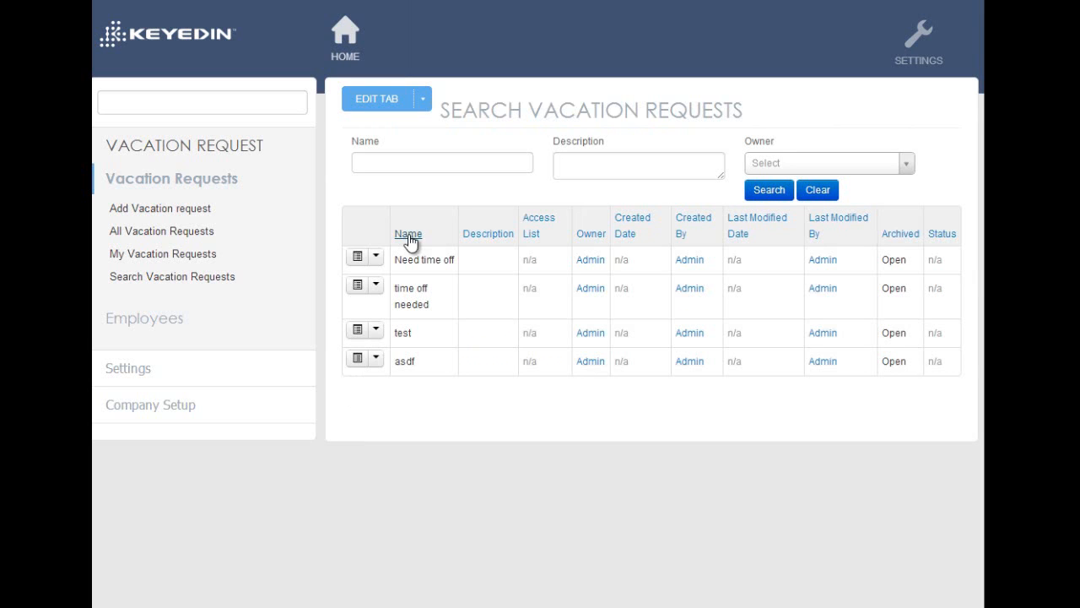
{"action": "left_click", "coordinate": [406, 187]}
Edit the All Vacation Requests view and remove its Created Date, Created By, Last Modified Date and Last Modified By columns
{"action": "left_click", "coordinate": [424, 99]}
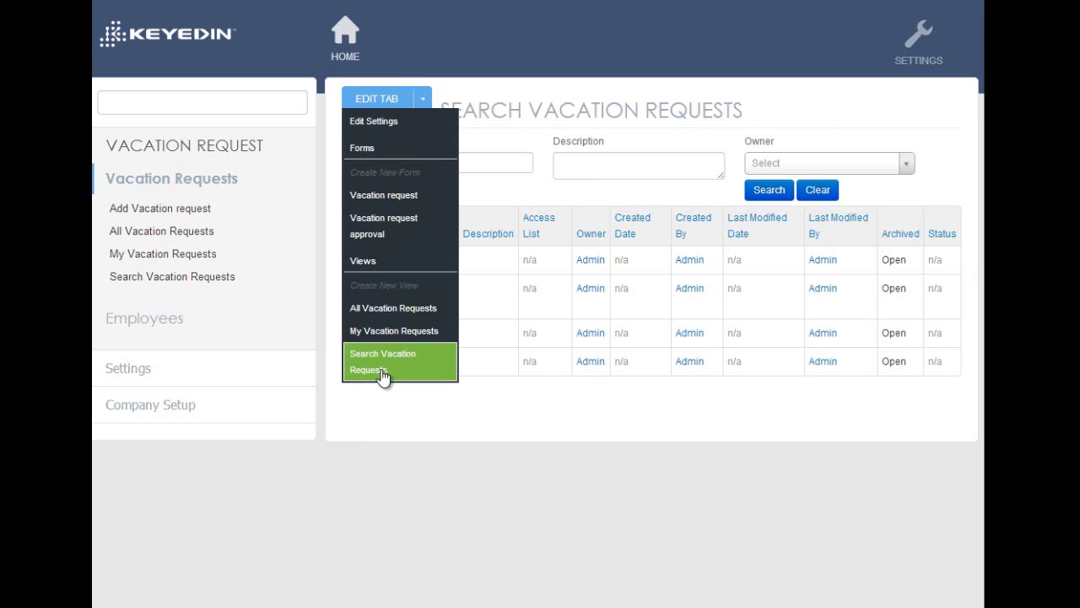
{"action": "left_click", "coordinate": [428, 309]}
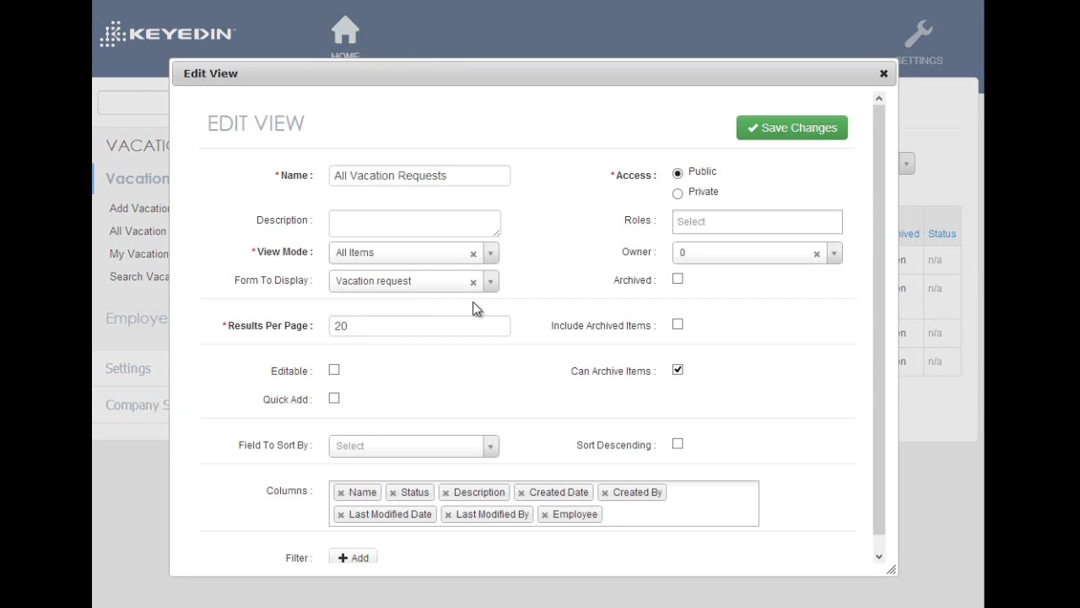
{"action": "scroll", "coordinate": [873, 169], "scroll_direction": "down", "scroll_amount": 1}
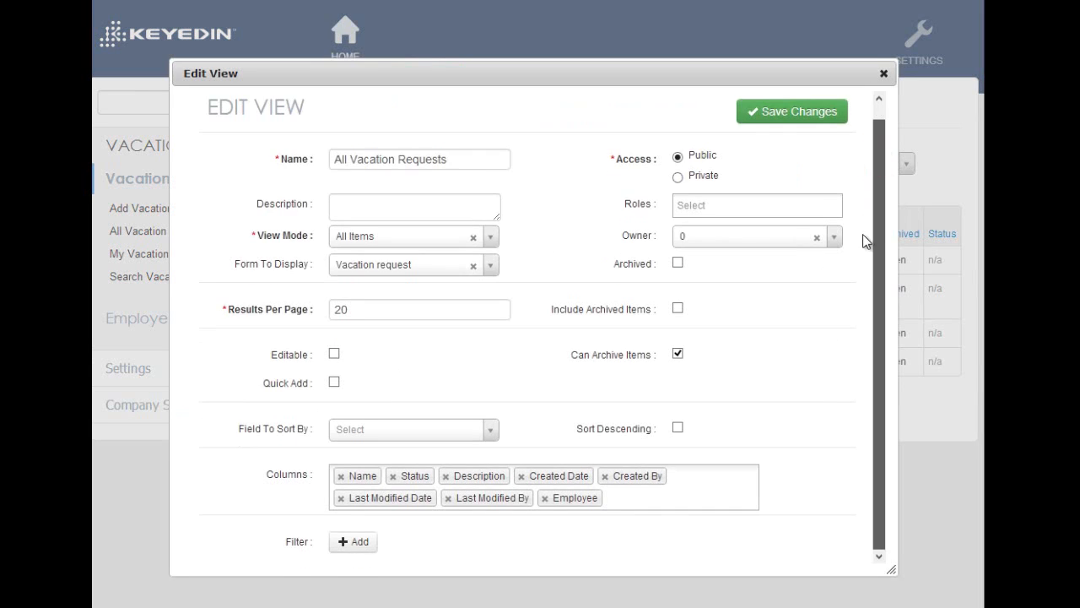
{"action": "left_click", "coordinate": [521, 476]}
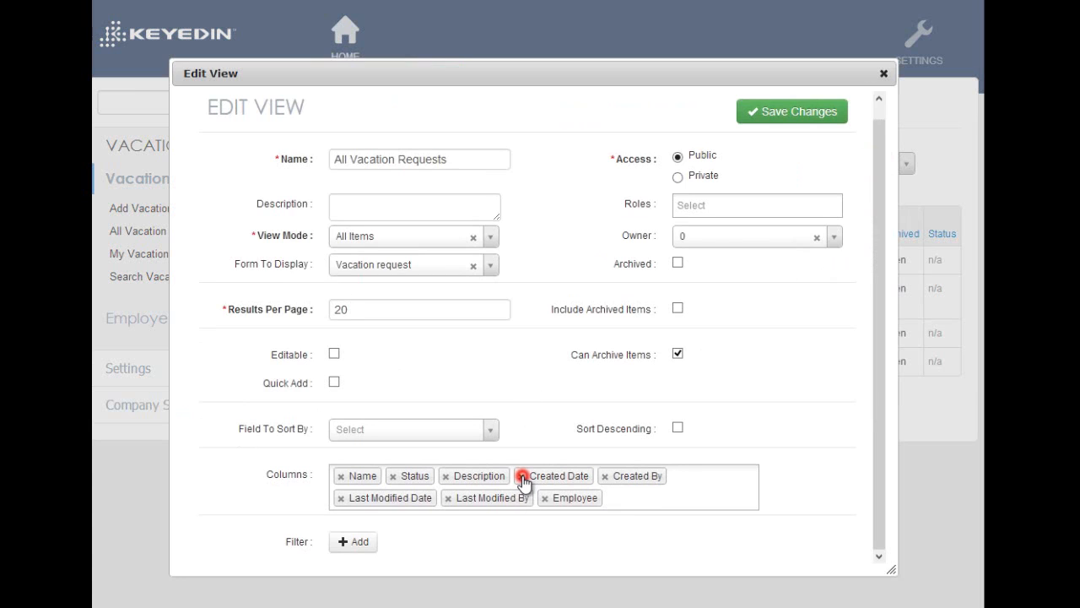
{"action": "left_click", "coordinate": [521, 476]}
{"action": "left_click", "coordinate": [521, 476]}
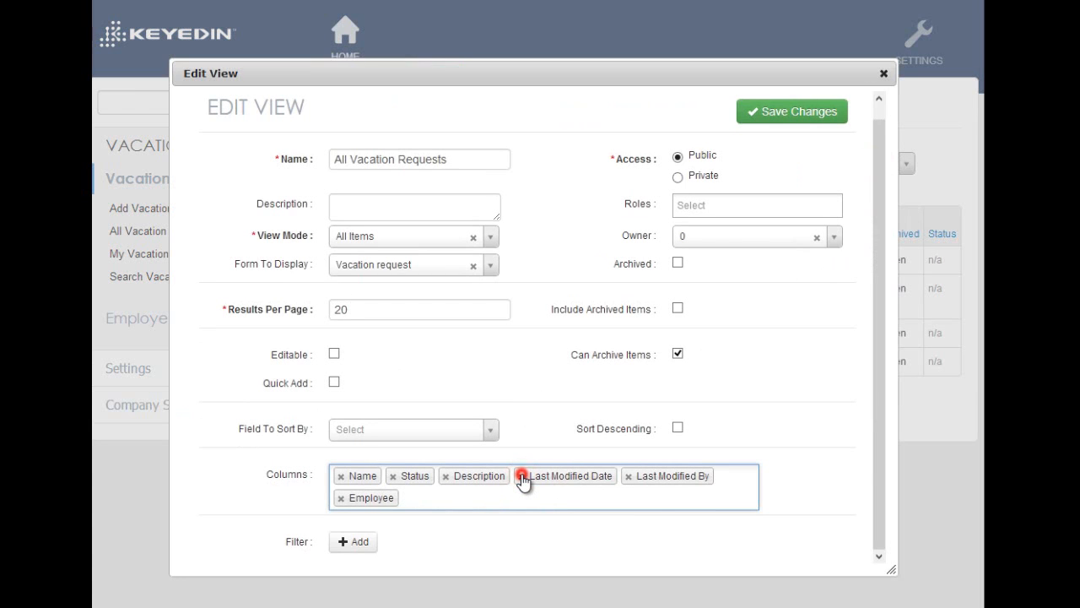
{"action": "left_click", "coordinate": [521, 476]}
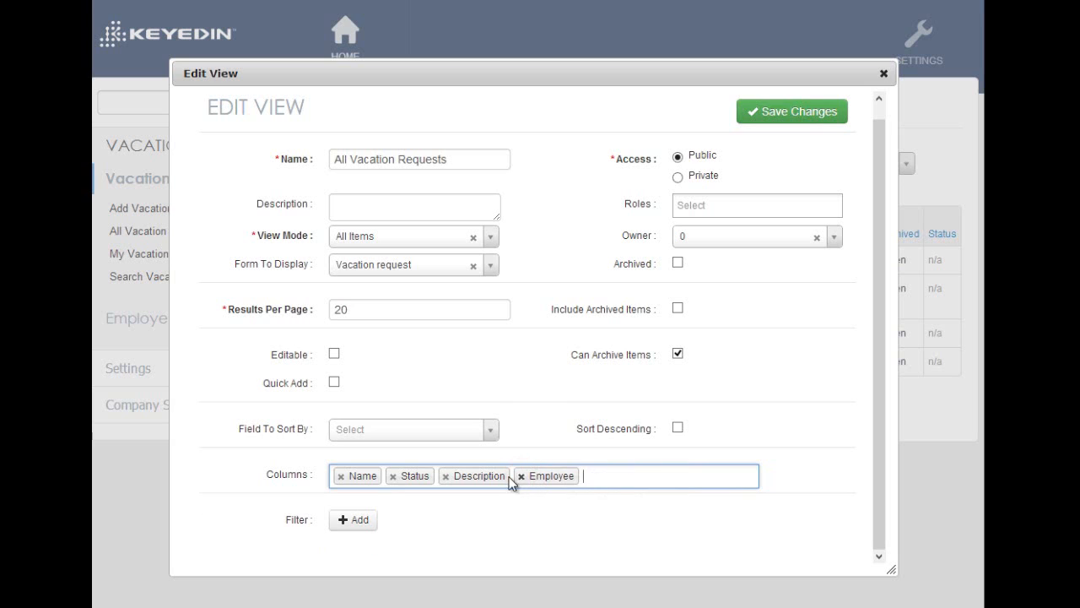
Place the Description column before Status and add Owner as the last column of the view
{"action": "left_click_drag", "start_coordinate": [482, 475], "coordinate": [413, 472]}
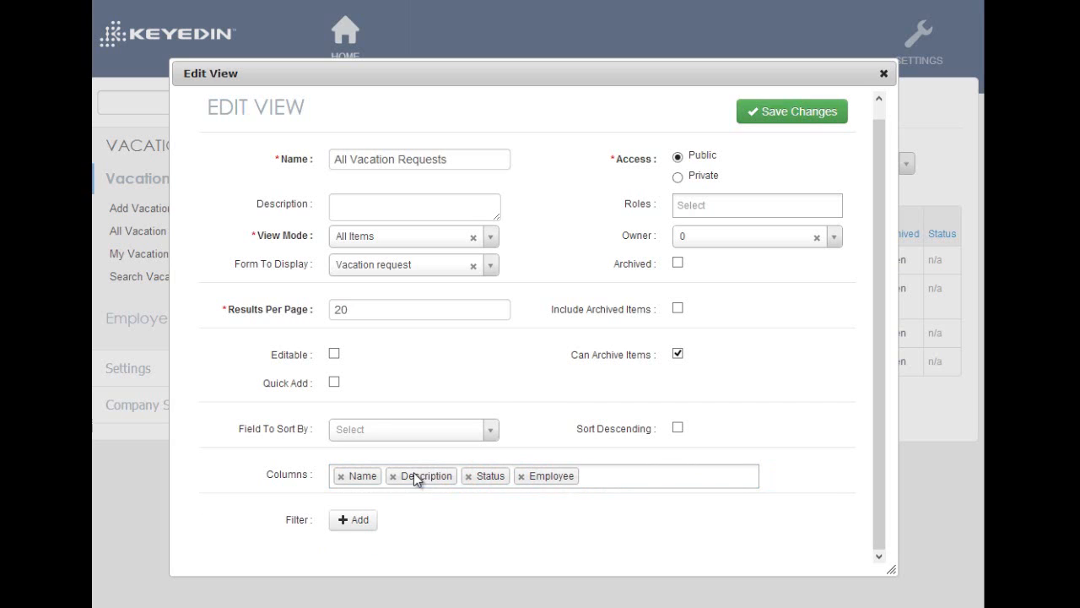
{"action": "left_click", "coordinate": [609, 476]}
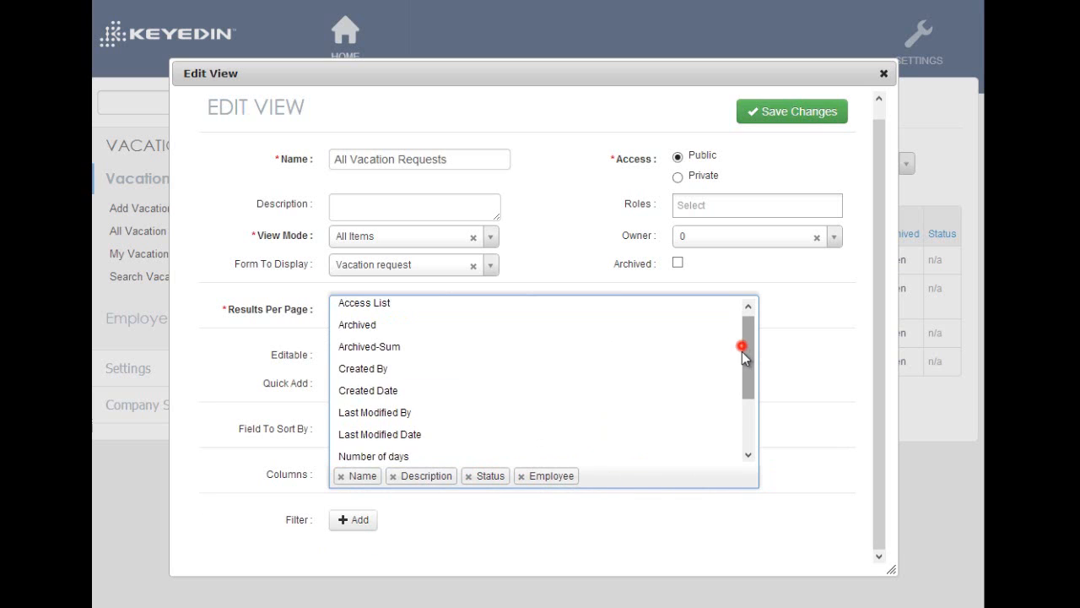
{"action": "left_click_drag", "start_coordinate": [742, 351], "coordinate": [738, 434]}
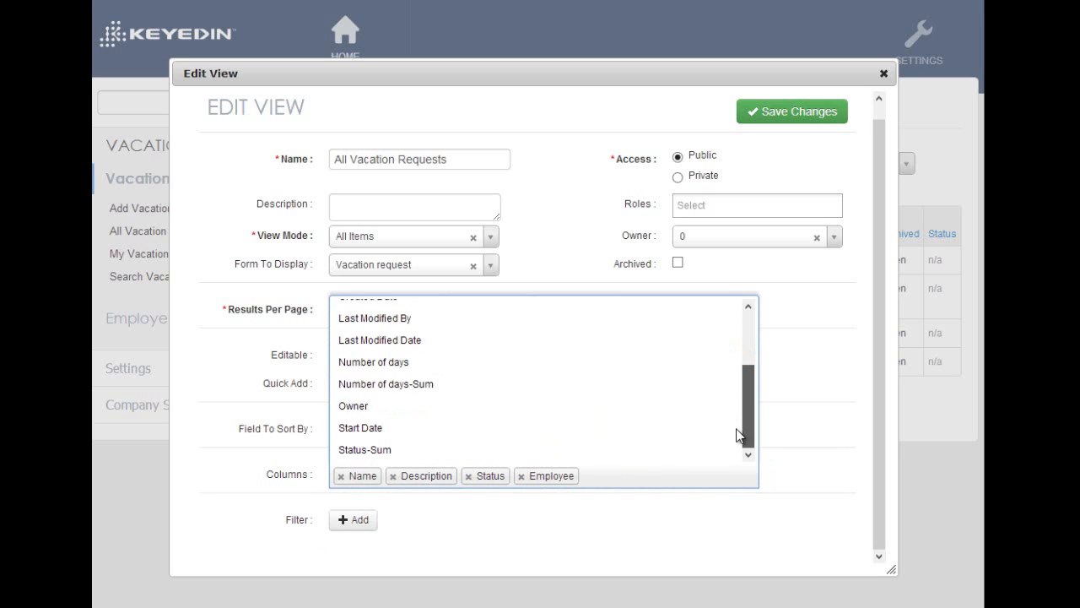
{"action": "left_click", "coordinate": [453, 408]}
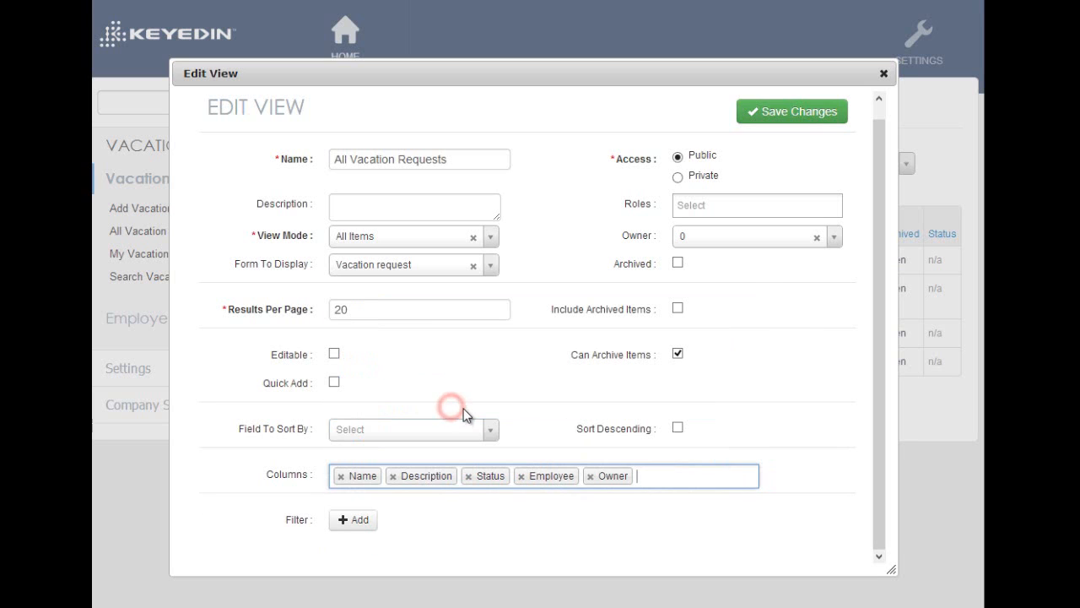
{"action": "left_click", "coordinate": [504, 506]}
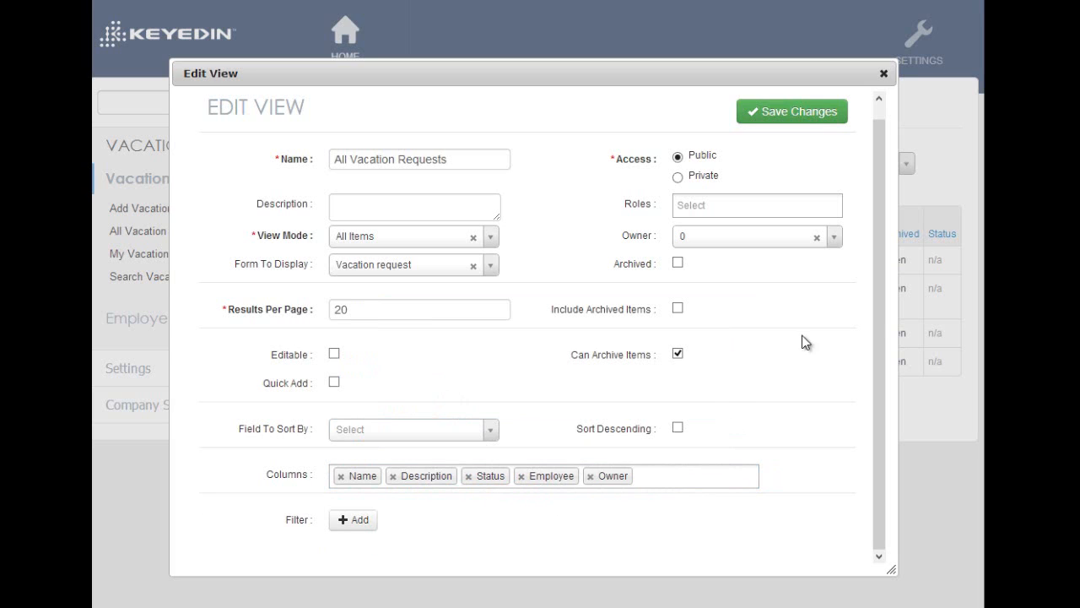
{"action": "left_click", "coordinate": [874, 303]}
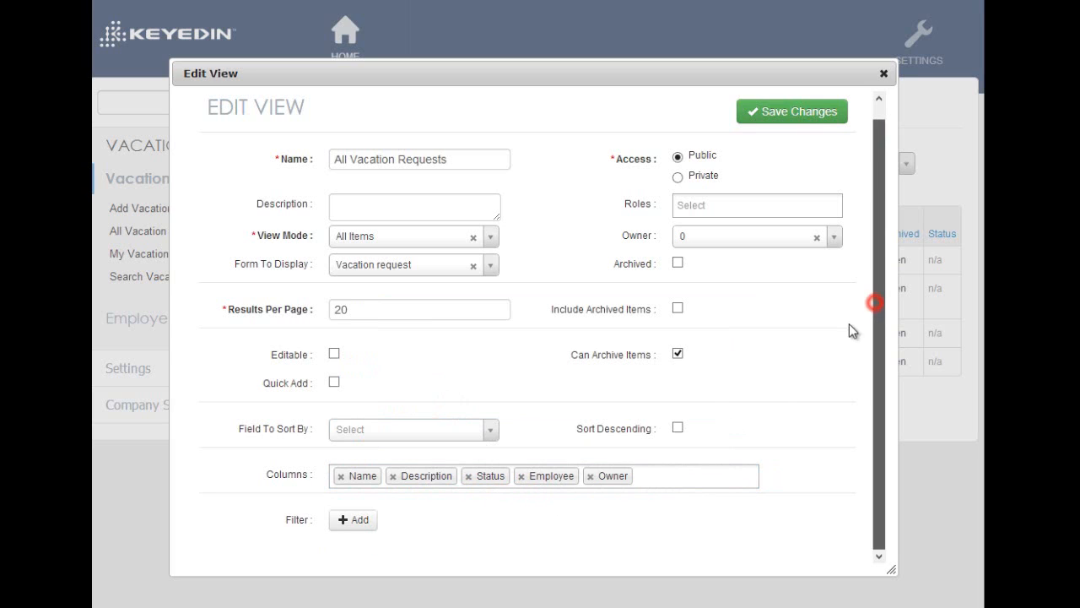
Add a view filter for Status Is Pending and make that filter dynamic
{"action": "left_click", "coordinate": [354, 519]}
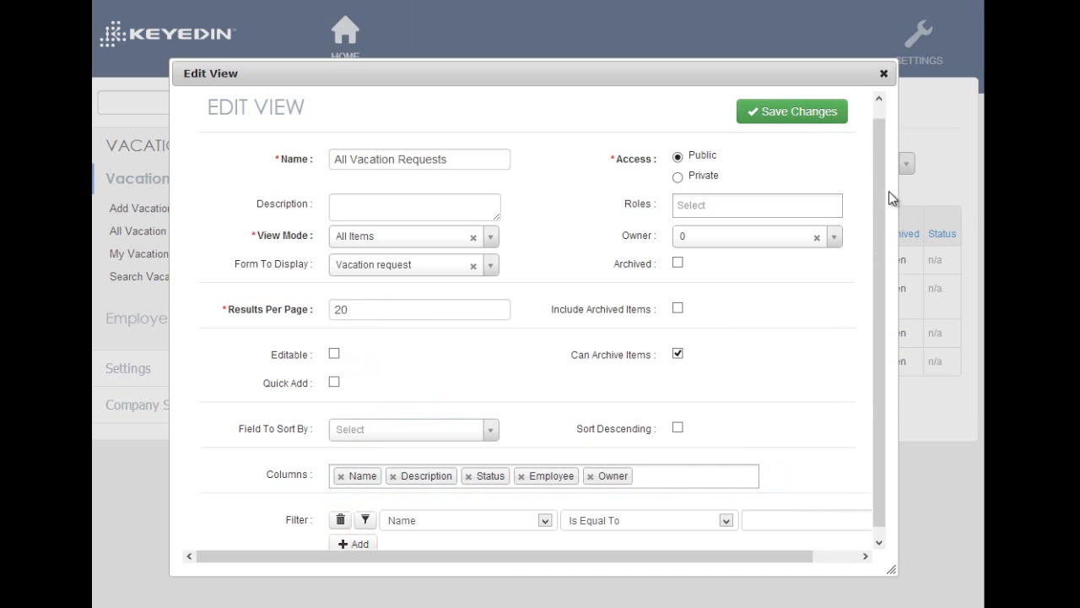
{"action": "left_click_drag", "start_coordinate": [881, 197], "coordinate": [875, 284]}
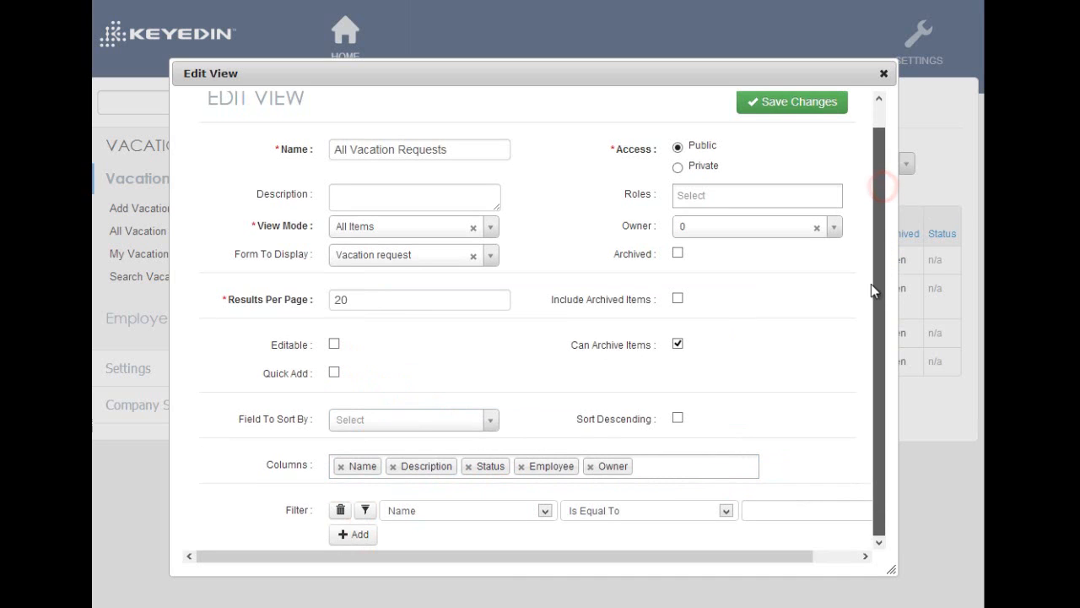
{"action": "left_click", "coordinate": [543, 512]}
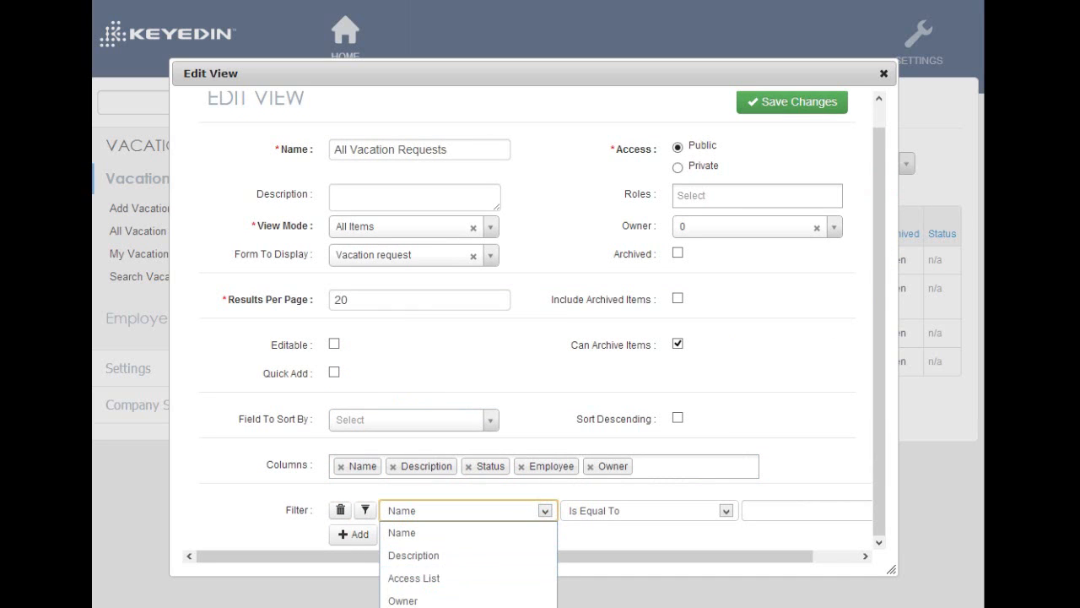
{"action": "left_click", "coordinate": [413, 606]}
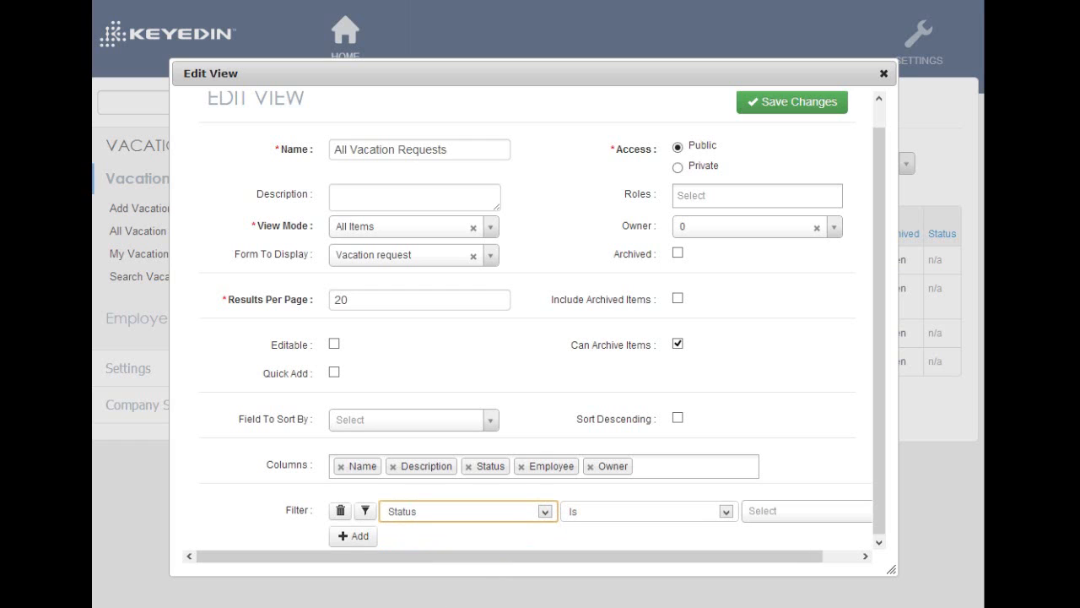
{"action": "left_click_drag", "start_coordinate": [798, 557], "coordinate": [835, 557]}
{"action": "left_click", "coordinate": [785, 511]}
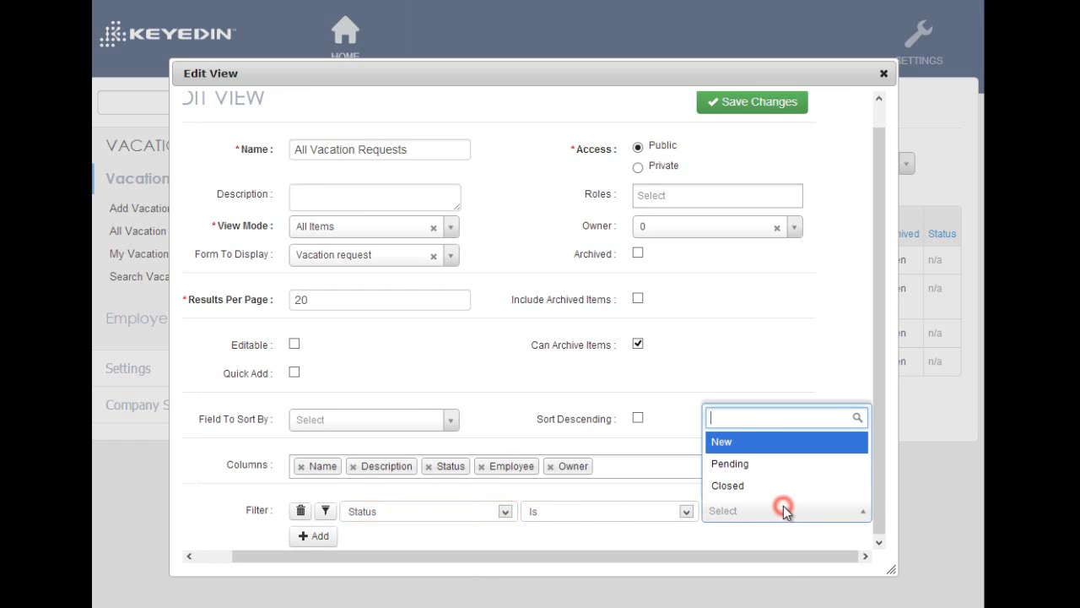
{"action": "left_click", "coordinate": [751, 466]}
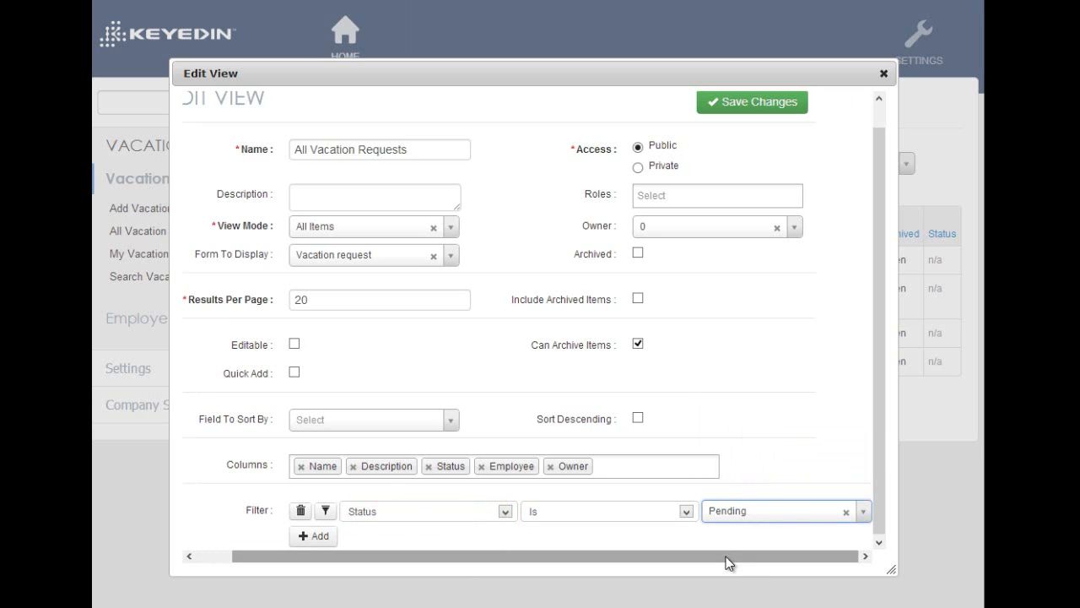
{"action": "left_click_drag", "start_coordinate": [701, 556], "coordinate": [750, 560]}
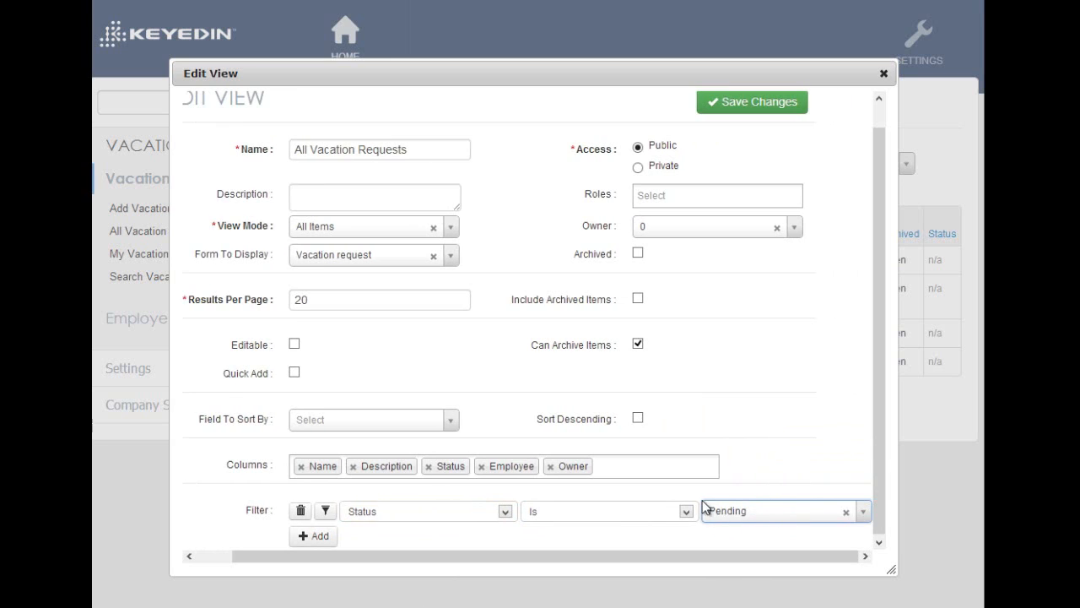
{"action": "left_click", "coordinate": [326, 512]}
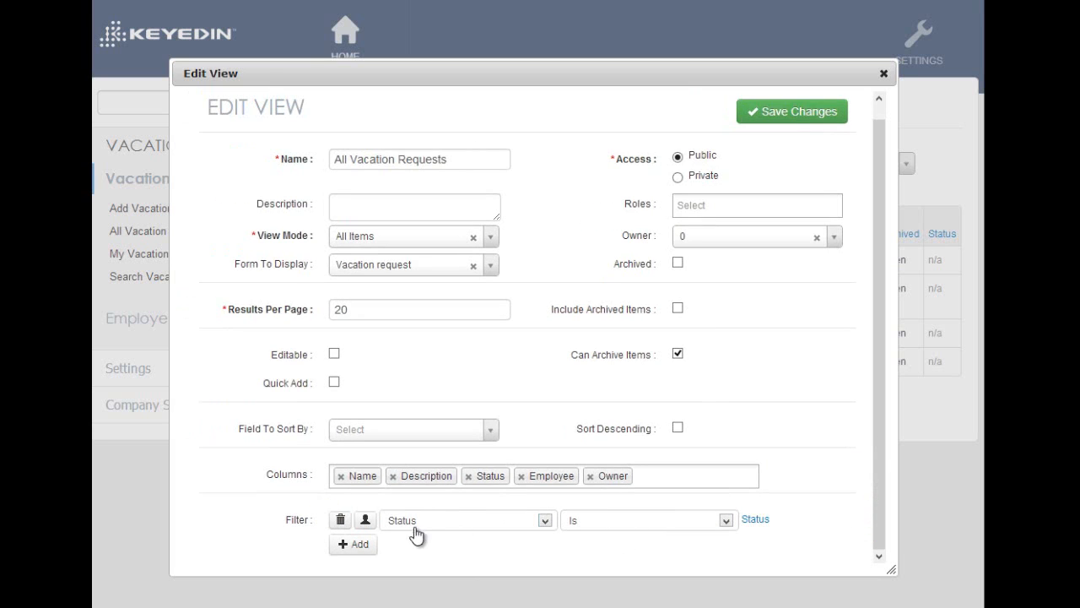
Add a second filter on Name with the Starts With condition, leaving its value empty
{"action": "left_click", "coordinate": [354, 544]}
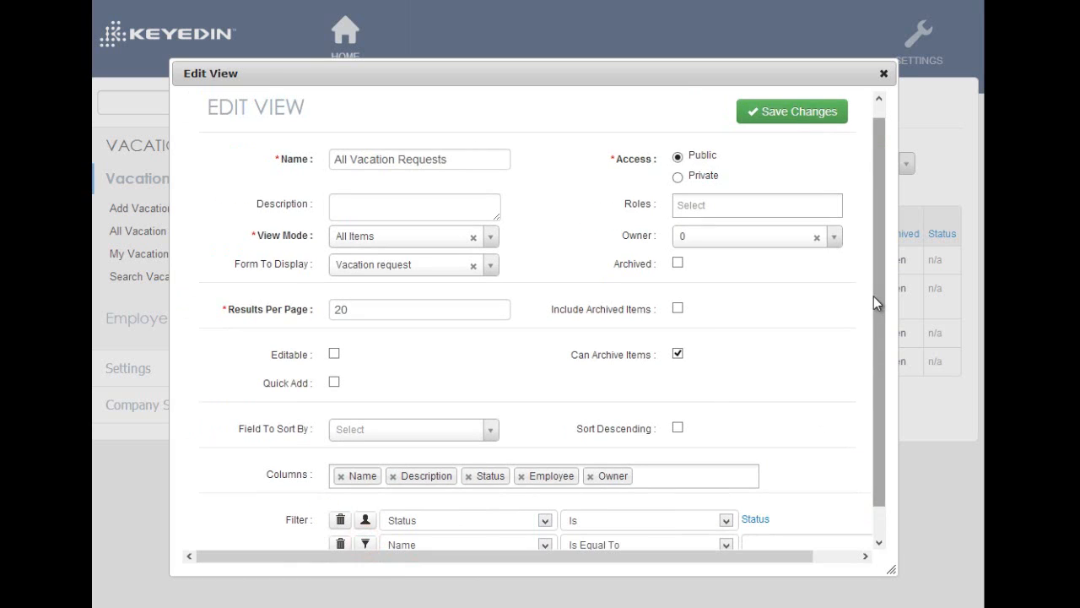
{"action": "scroll", "coordinate": [874, 296], "scroll_direction": "down", "scroll_amount": 1}
{"action": "left_click", "coordinate": [641, 511]}
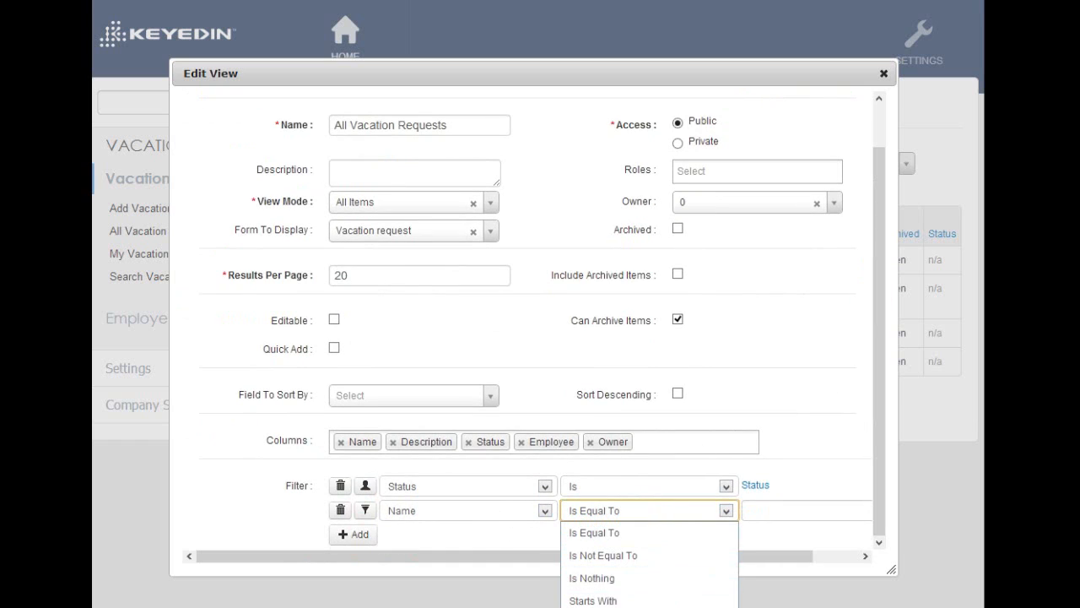
{"action": "left_click", "coordinate": [616, 601]}
{"action": "left_click_drag", "start_coordinate": [699, 557], "coordinate": [626, 559]}
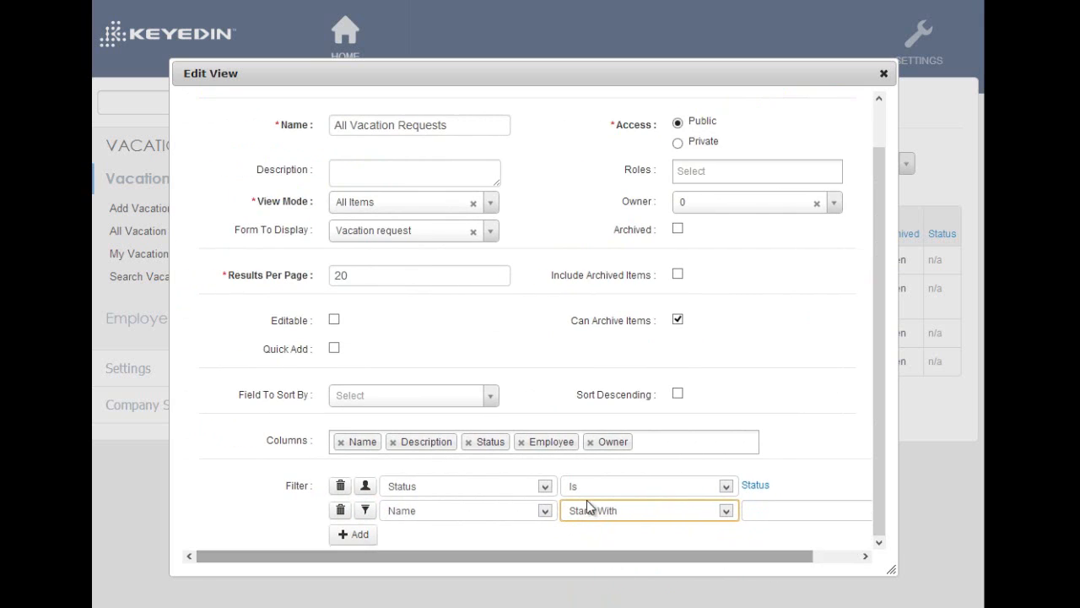
Set the view to sort by Employee, save the changes and close the view editor
{"action": "left_click", "coordinate": [491, 395]}
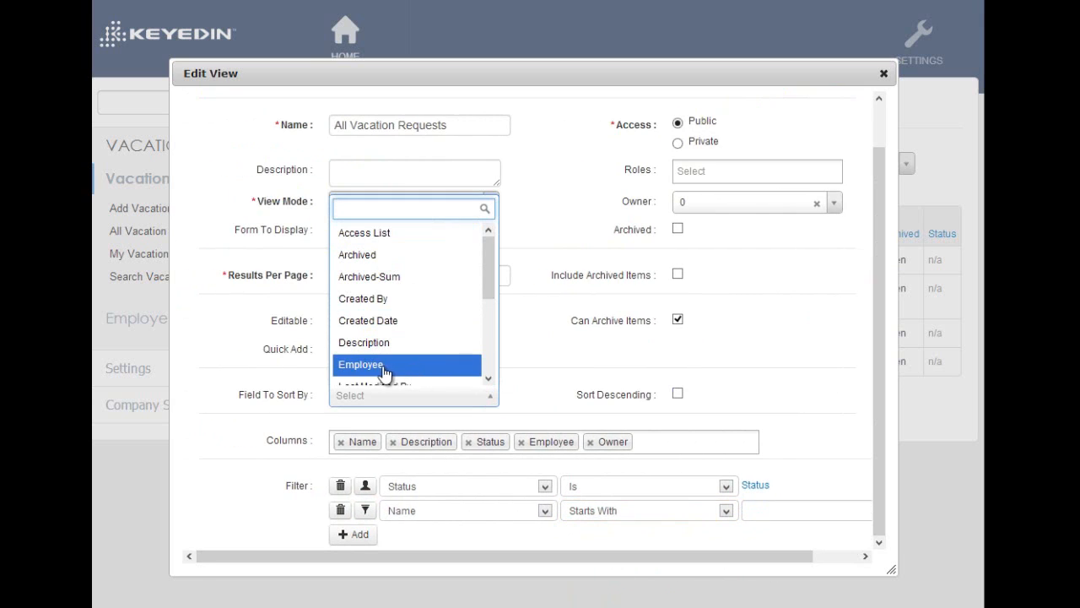
{"action": "left_click", "coordinate": [434, 365]}
{"action": "left_click", "coordinate": [536, 382]}
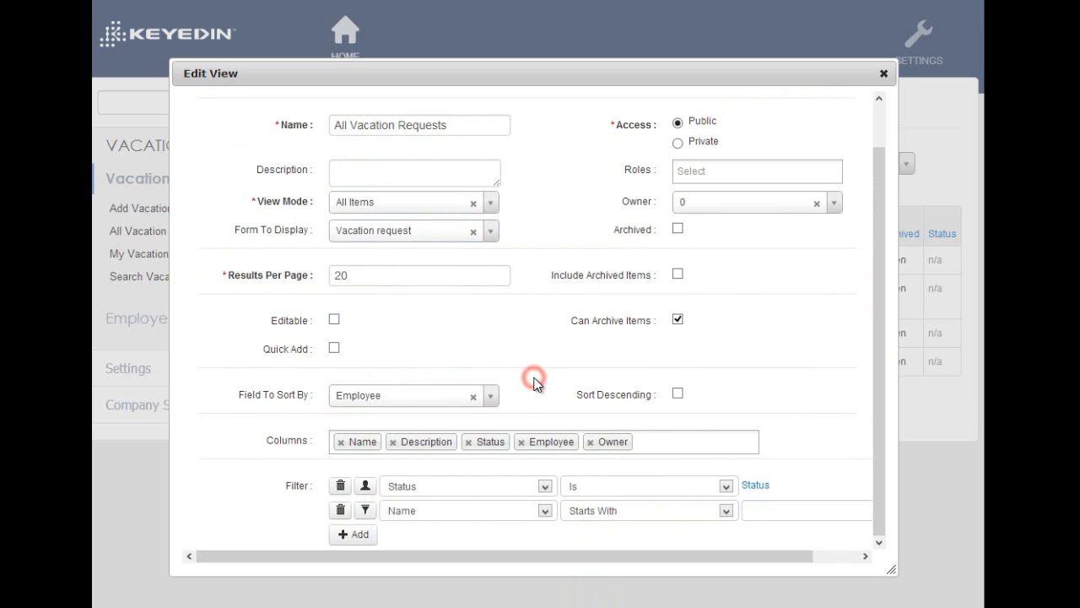
{"action": "left_click_drag", "start_coordinate": [877, 373], "coordinate": [827, 292]}
{"action": "left_click", "coordinate": [790, 131]}
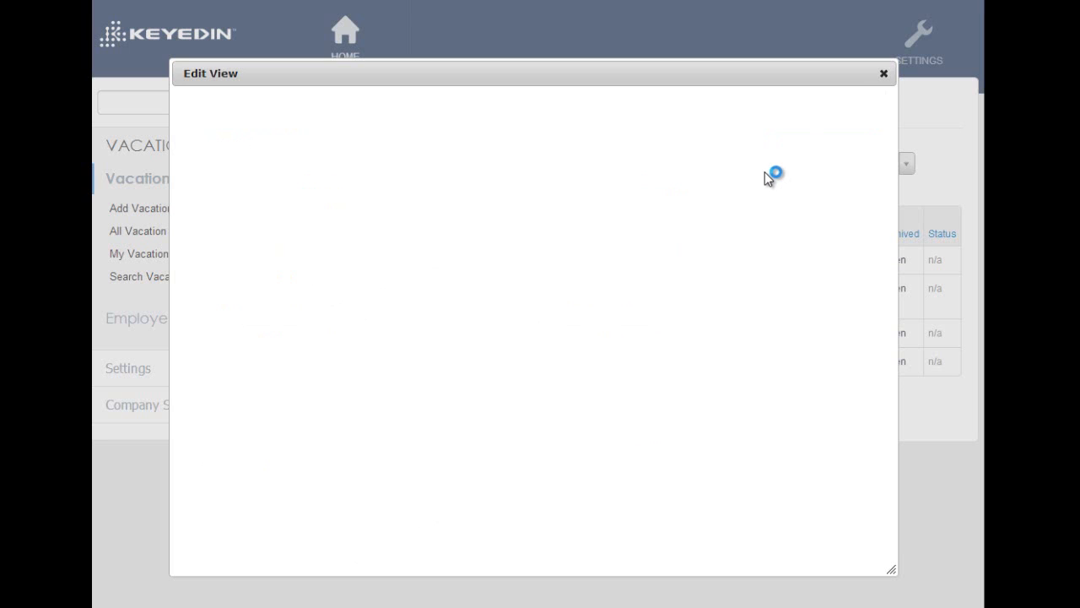
{"action": "left_click", "coordinate": [883, 74]}
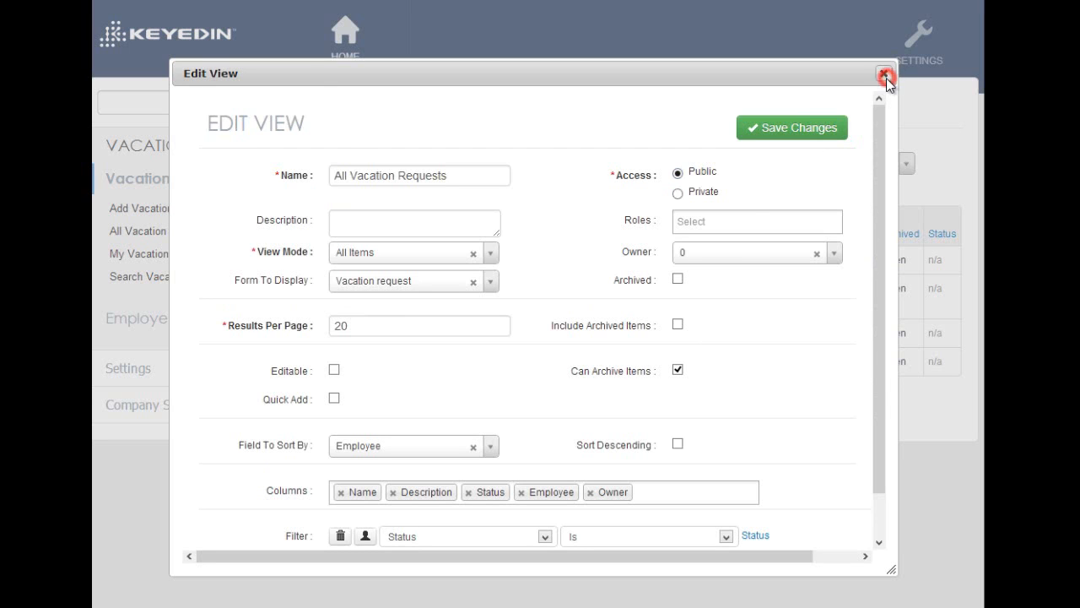
Open the All Vacation Requests list, search it by the Closed status and clear that status choice
{"action": "left_click", "coordinate": [208, 234]}
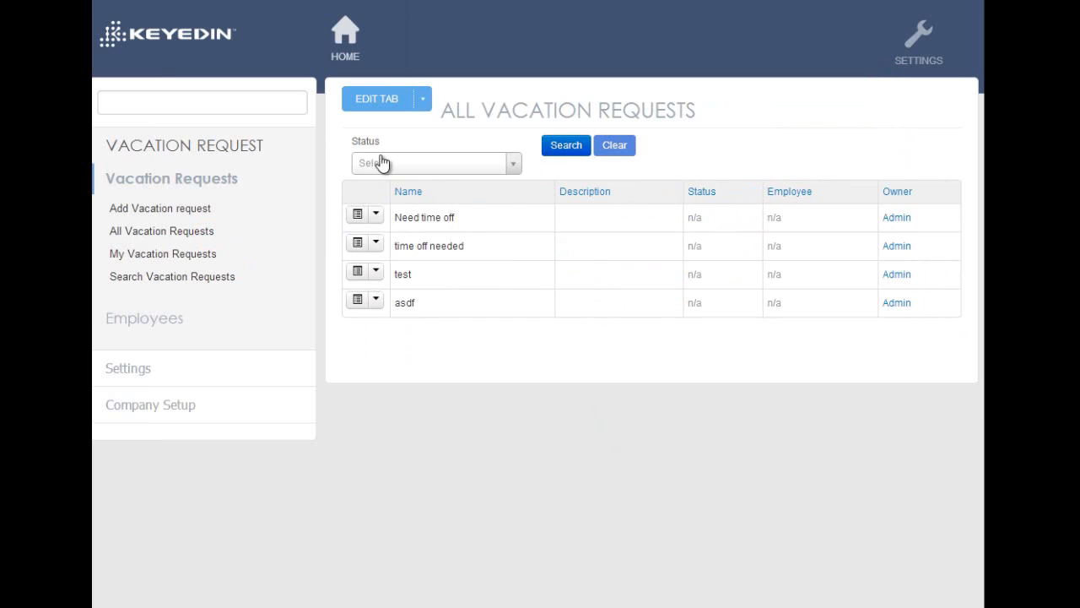
{"action": "left_click", "coordinate": [513, 165]}
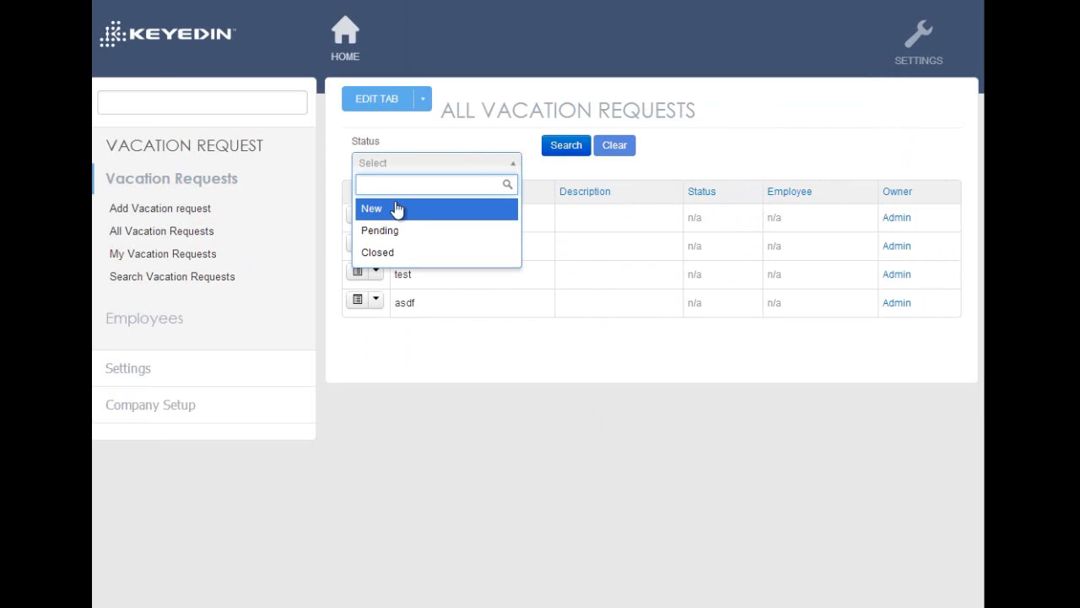
{"action": "left_click", "coordinate": [394, 252]}
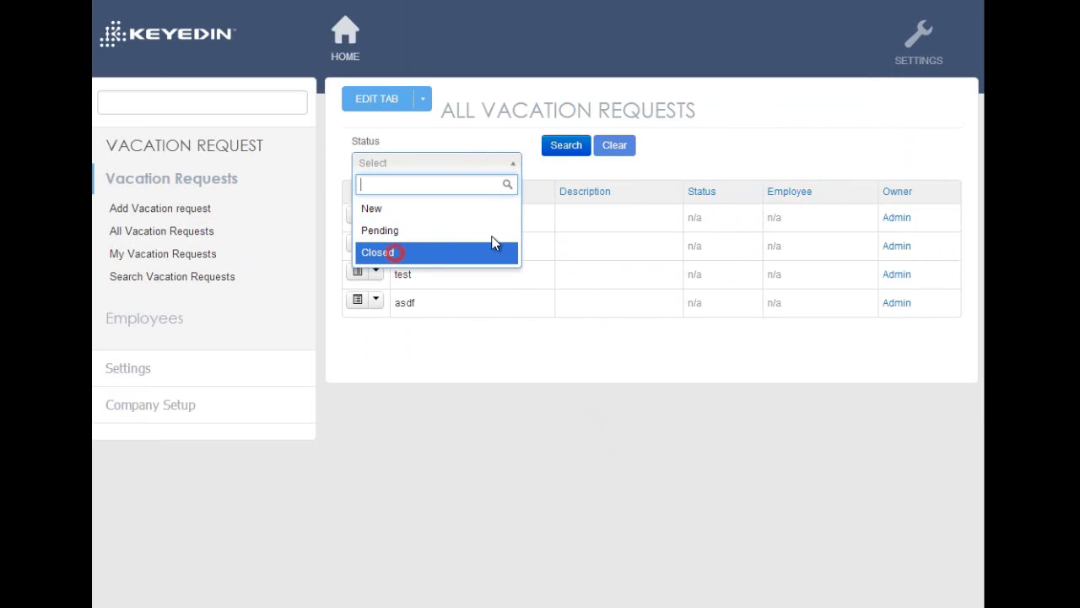
{"action": "left_click", "coordinate": [564, 145]}
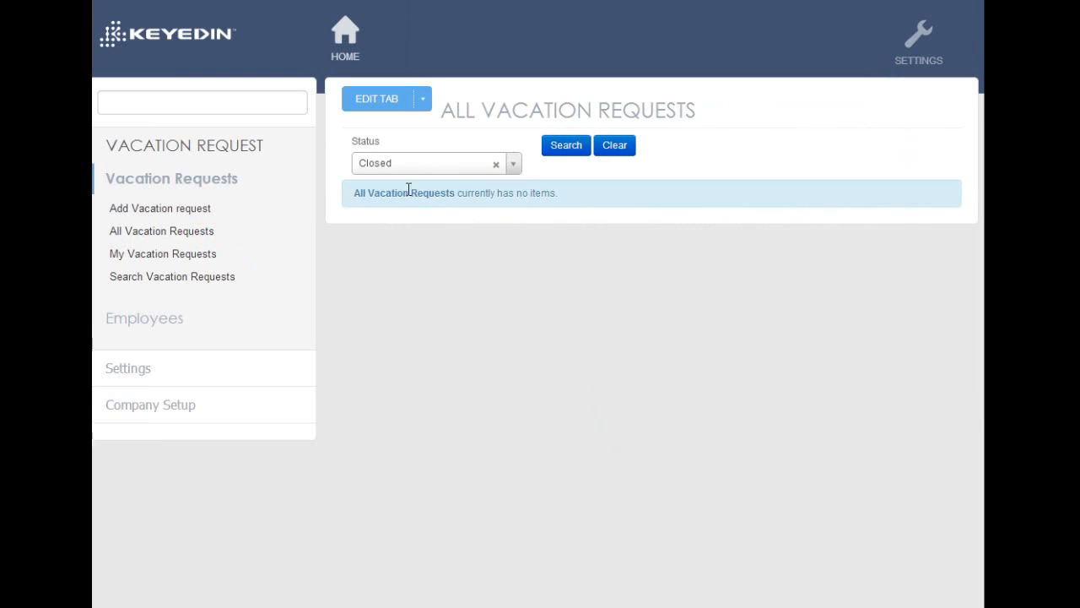
{"action": "left_click", "coordinate": [496, 164]}
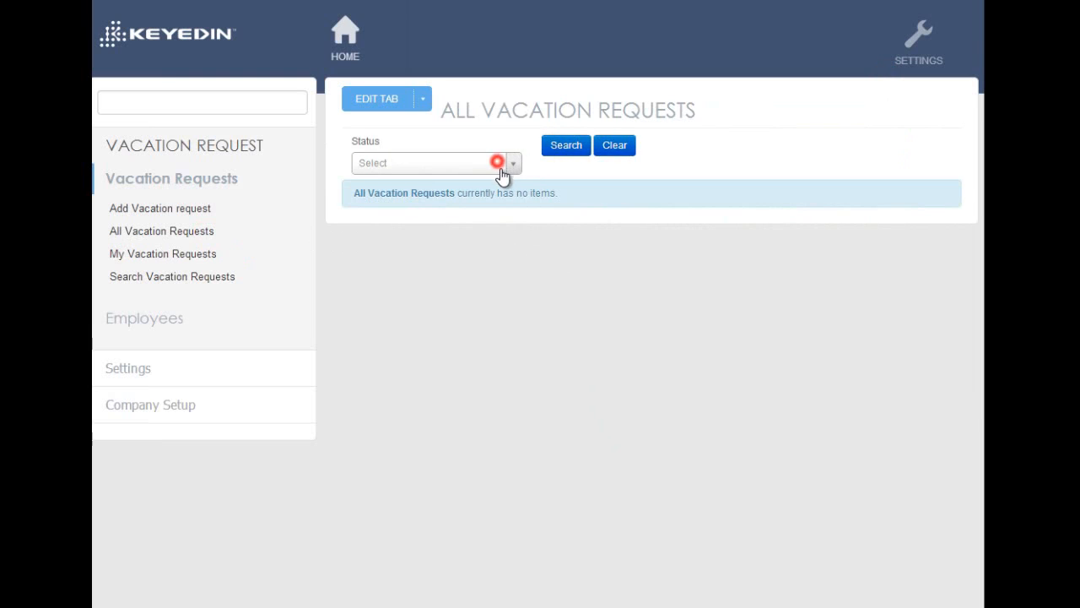
Edit the All Vacation Requests view to enable Editable and Quick Add, save the changes and close the editor
{"action": "left_click", "coordinate": [360, 105]}
{"action": "left_click", "coordinate": [431, 315]}
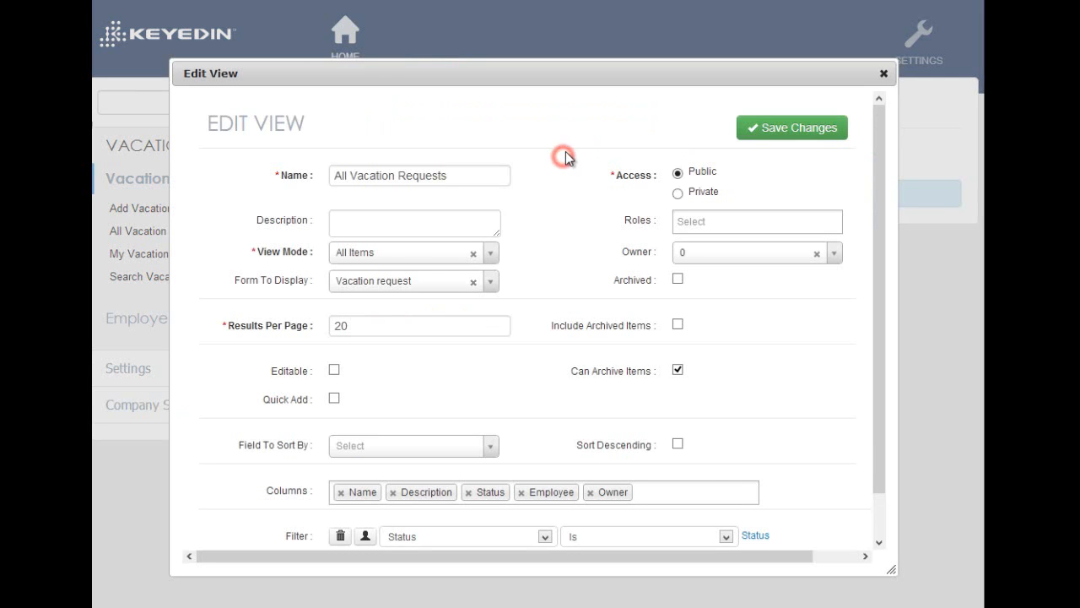
{"action": "scroll", "coordinate": [467, 250], "scroll_direction": "down", "scroll_amount": 2}
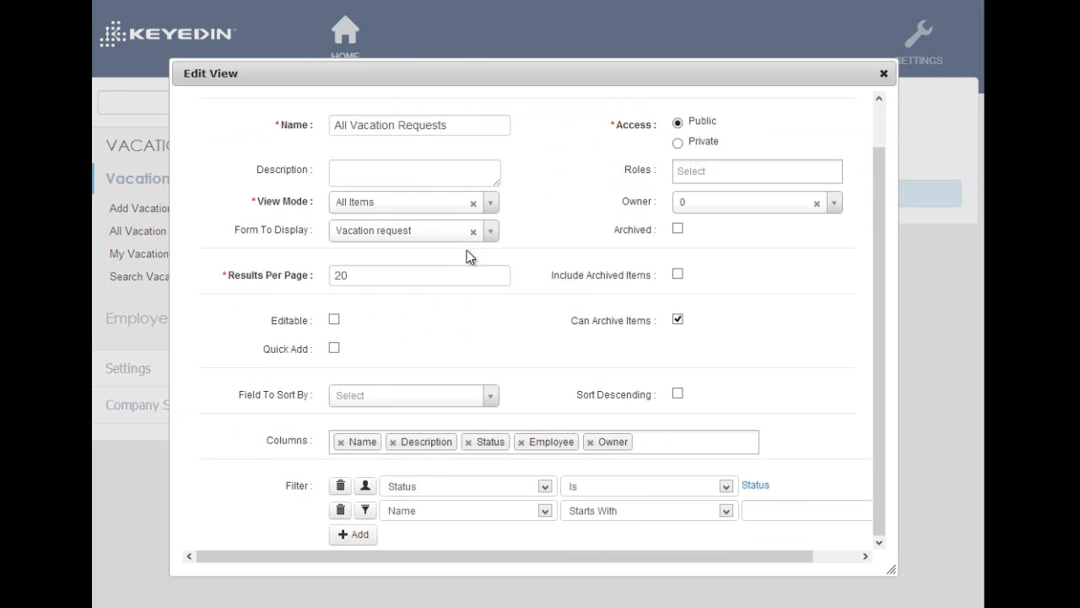
{"action": "left_click", "coordinate": [334, 321]}
{"action": "left_click", "coordinate": [334, 348]}
{"action": "left_click", "coordinate": [878, 323]}
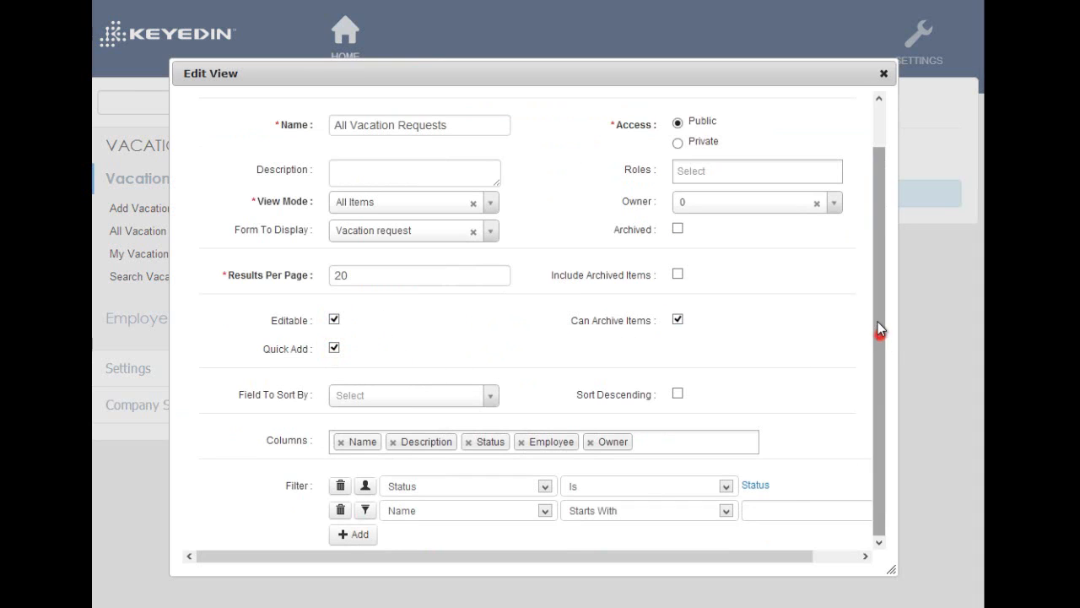
{"action": "left_click_drag", "start_coordinate": [878, 329], "coordinate": [877, 249]}
{"action": "left_click", "coordinate": [815, 128]}
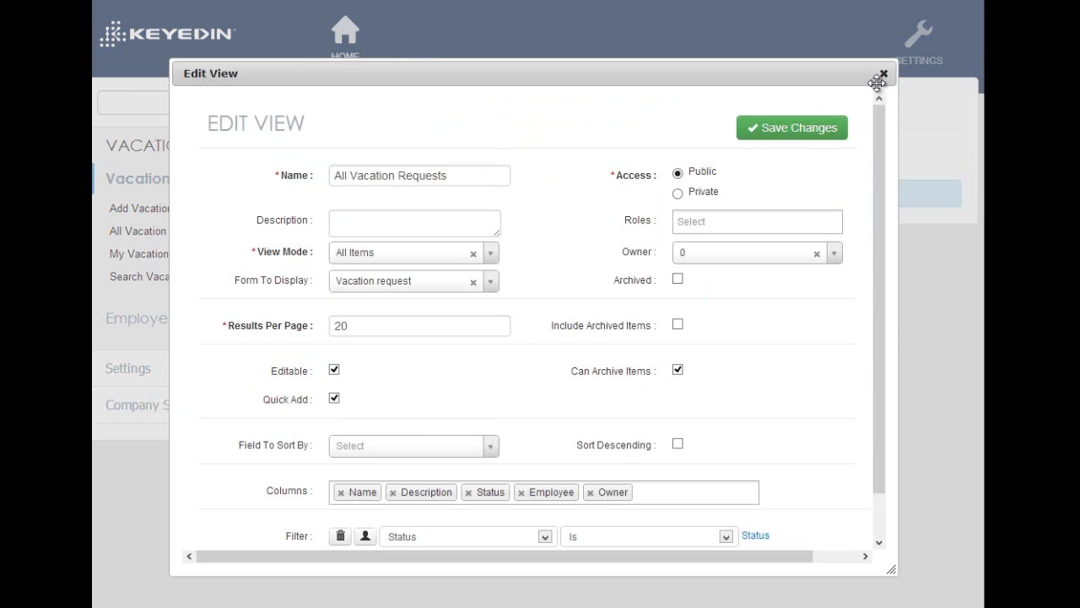
{"action": "left_click", "coordinate": [883, 75]}
Reopen All Vacation Requests and change the names inline to Need time offasdf, time off neededdfasf, testasdf and asdfasdfasf
{"action": "left_click", "coordinate": [175, 233]}
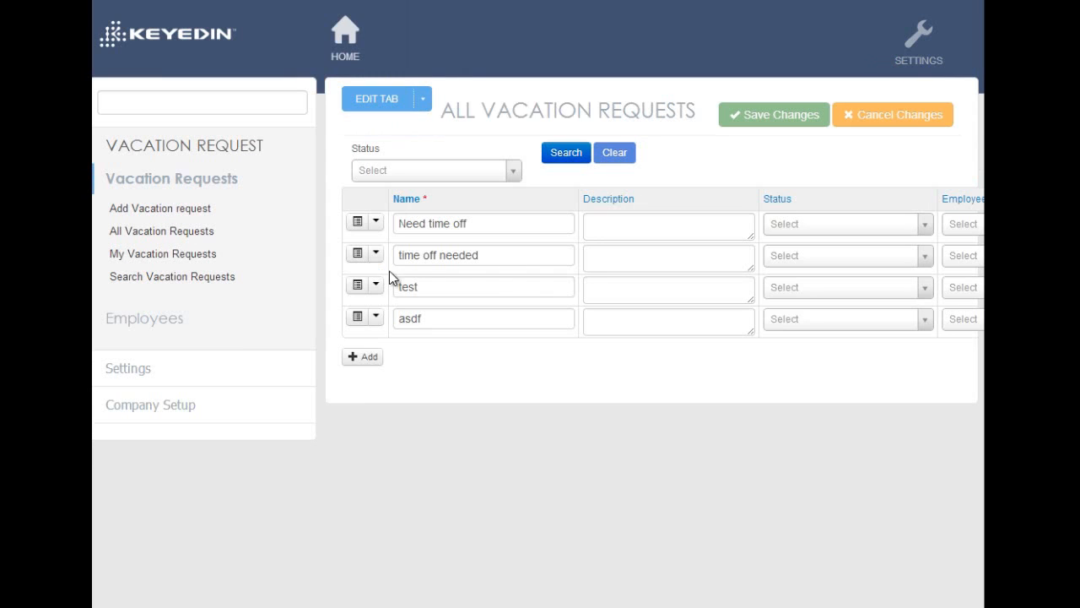
{"action": "left_click", "coordinate": [509, 286]}
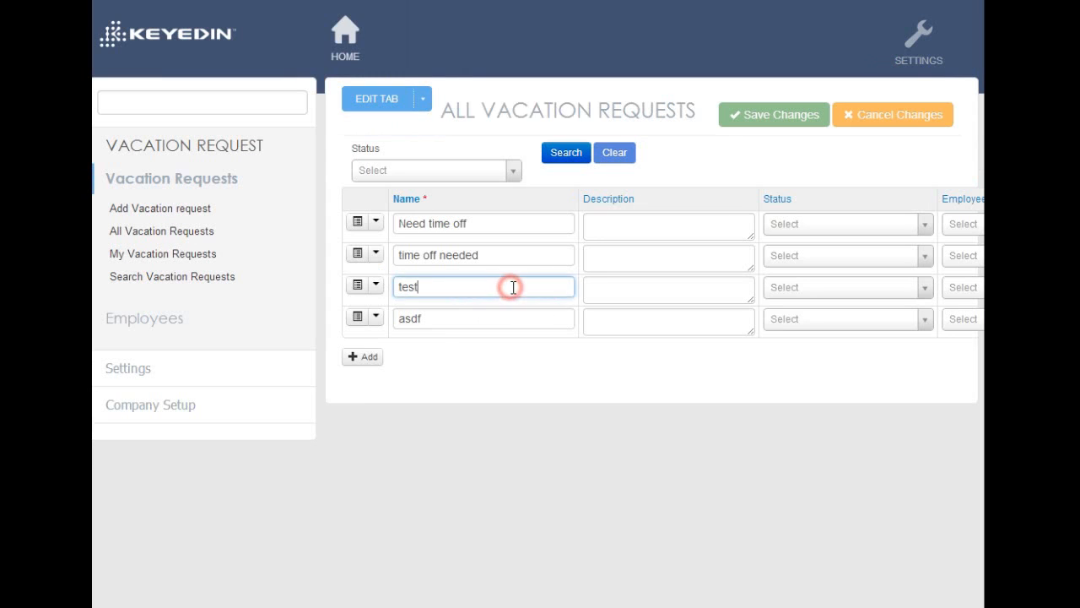
{"action": "type", "text": "asdf"}
{"action": "left_click", "coordinate": [514, 249]}
{"action": "type", "text": "dfasf"}
{"action": "left_click", "coordinate": [513, 225]}
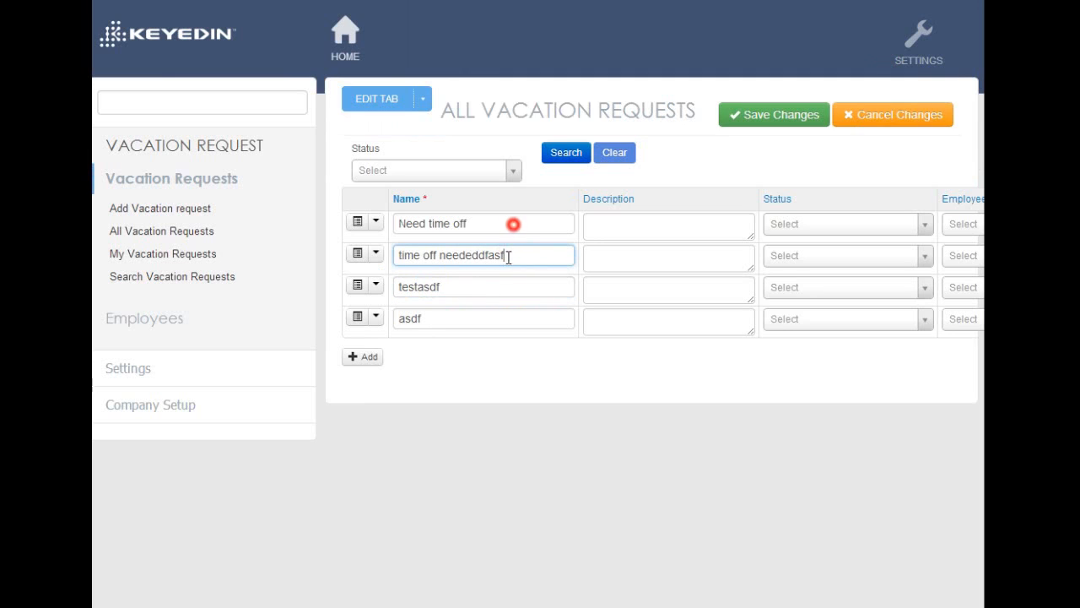
{"action": "type", "text": "asdf"}
{"action": "left_click", "coordinate": [513, 318]}
{"action": "type", "text": "asdfasf"}
Add three request rows with empty names, try to save the list, and discard the edits
{"action": "left_click", "coordinate": [362, 356]}
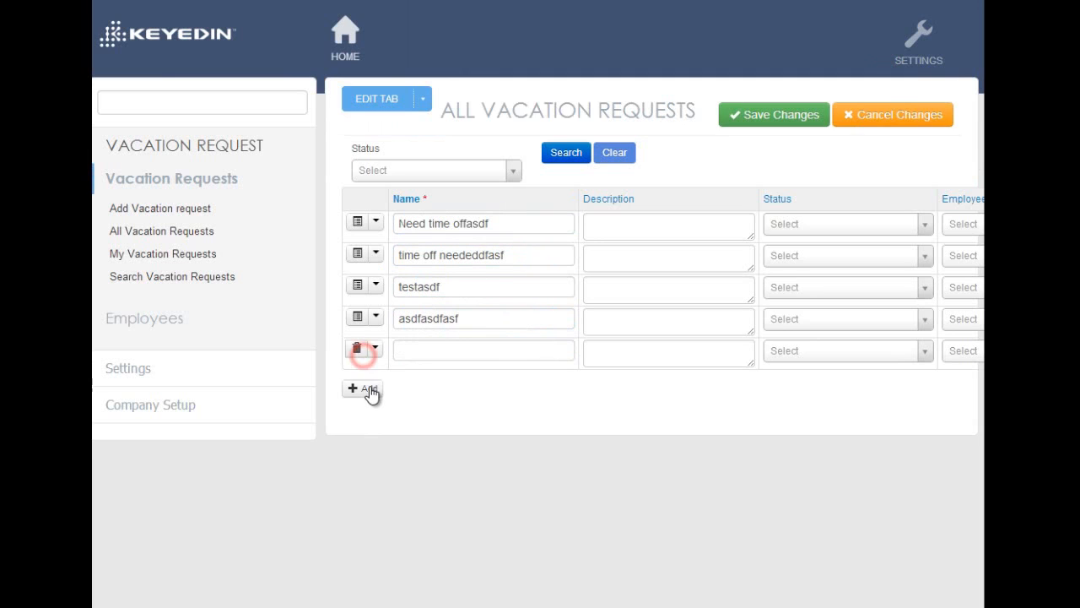
{"action": "left_click", "coordinate": [364, 389]}
{"action": "left_click", "coordinate": [366, 421]}
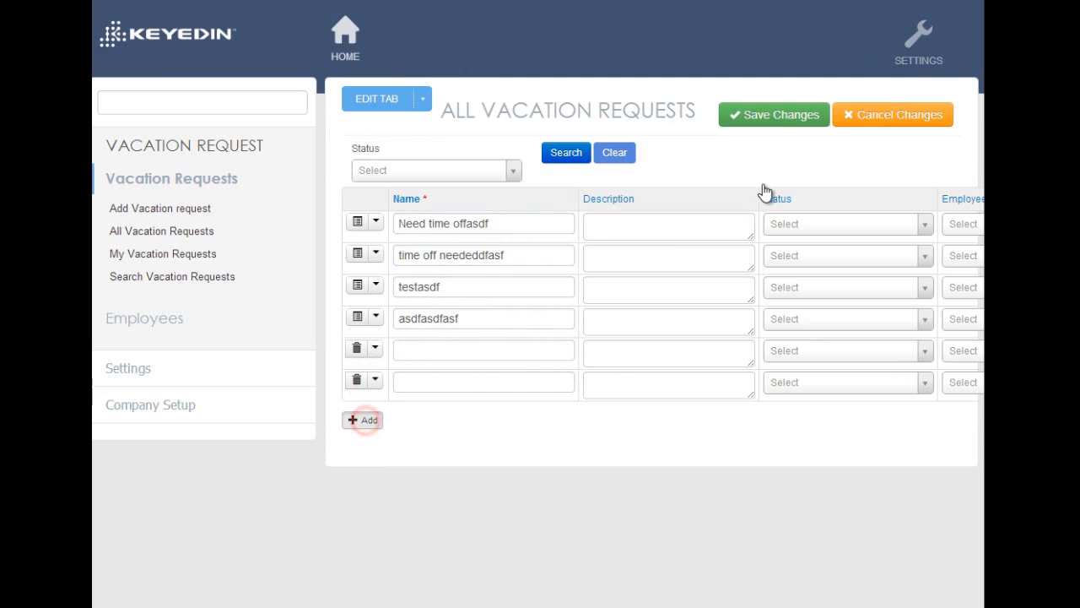
{"action": "left_click", "coordinate": [775, 115]}
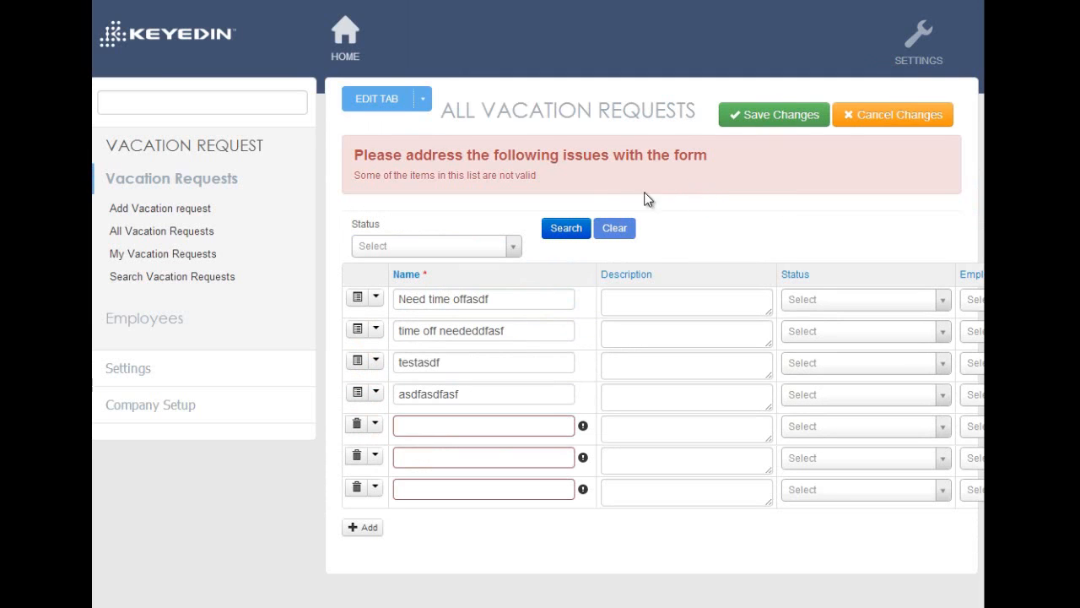
{"action": "left_click_drag", "start_coordinate": [406, 175], "coordinate": [486, 180]}
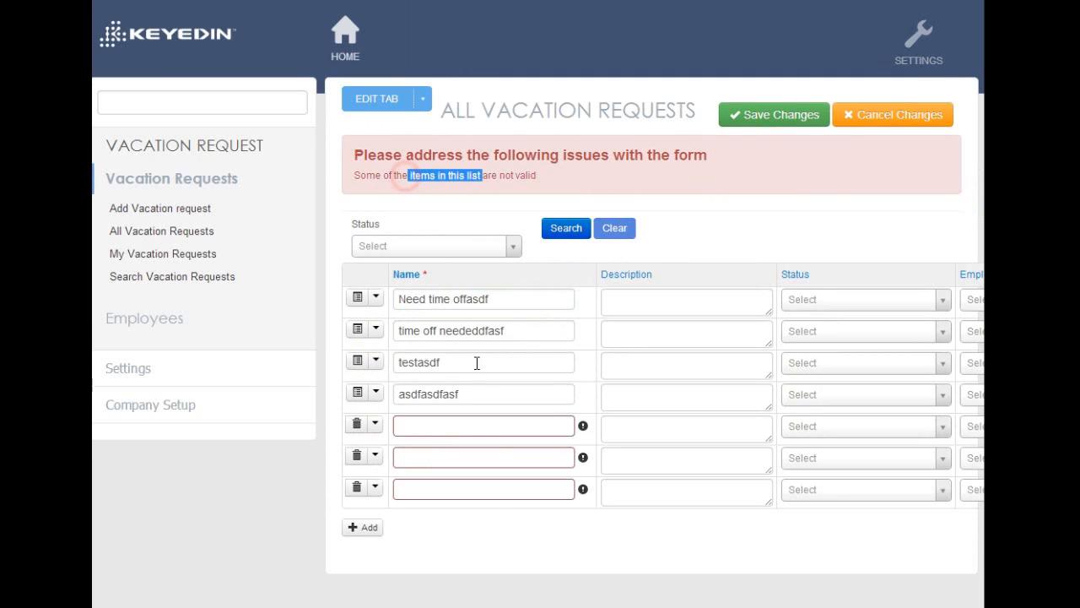
{"action": "left_click", "coordinate": [685, 467]}
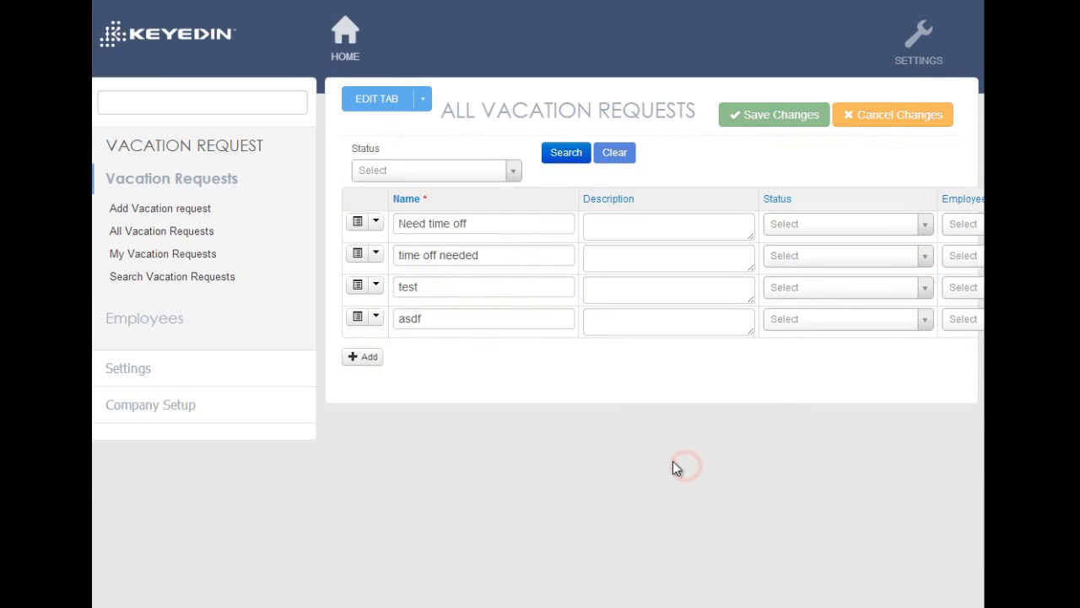
Start creating a new view for vacation requests and assign it the Administrator role
{"action": "left_click", "coordinate": [423, 101]}
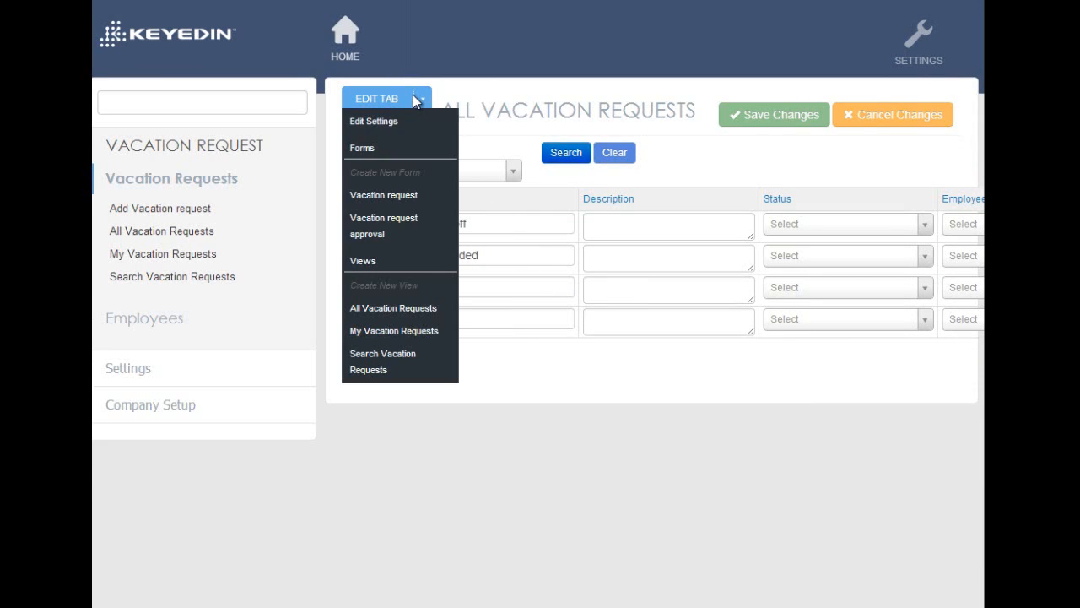
{"action": "left_click", "coordinate": [404, 287]}
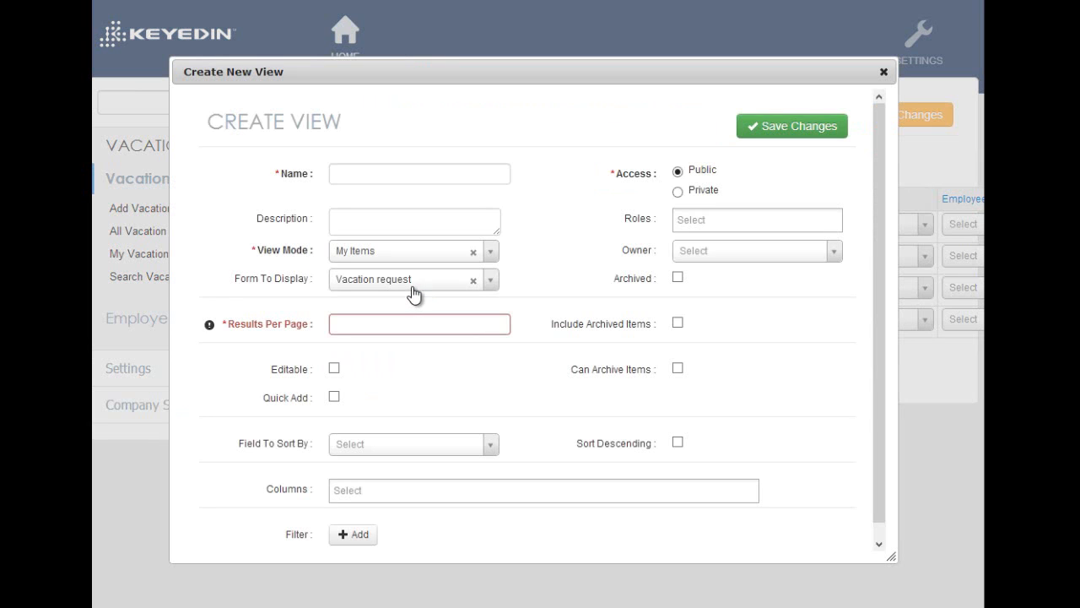
{"action": "scroll", "coordinate": [575, 150], "scroll_direction": "down", "scroll_amount": 1}
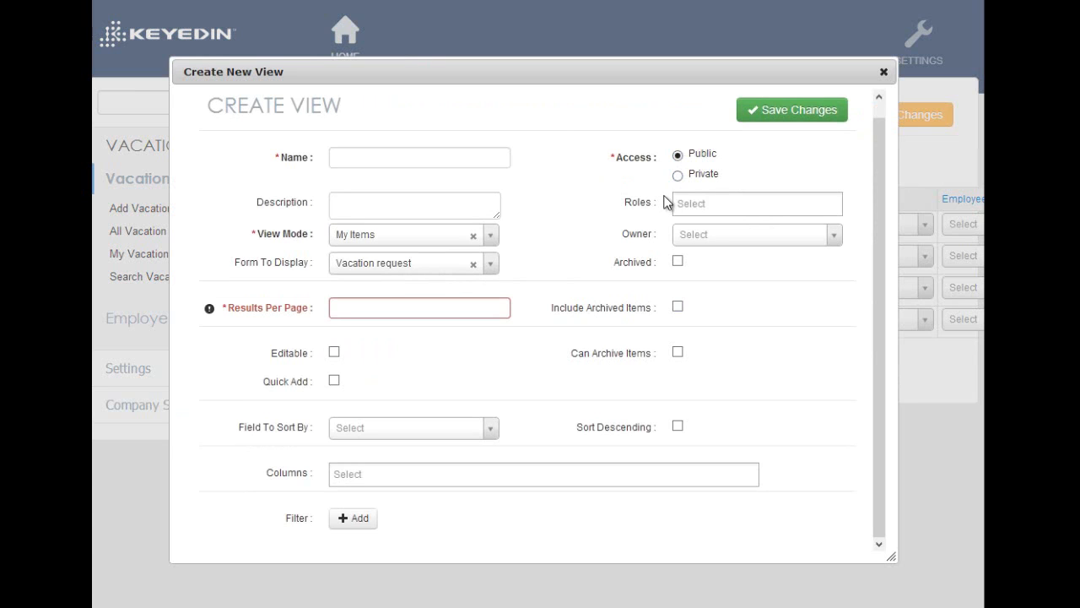
{"action": "left_click", "coordinate": [714, 205]}
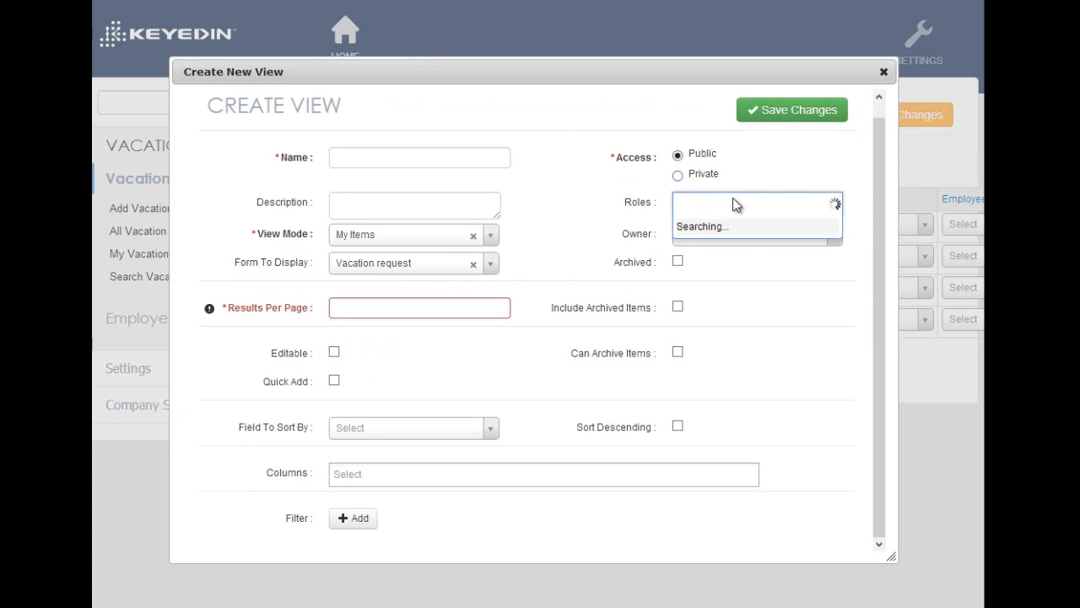
{"action": "left_click_drag", "start_coordinate": [834, 251], "coordinate": [790, 216]}
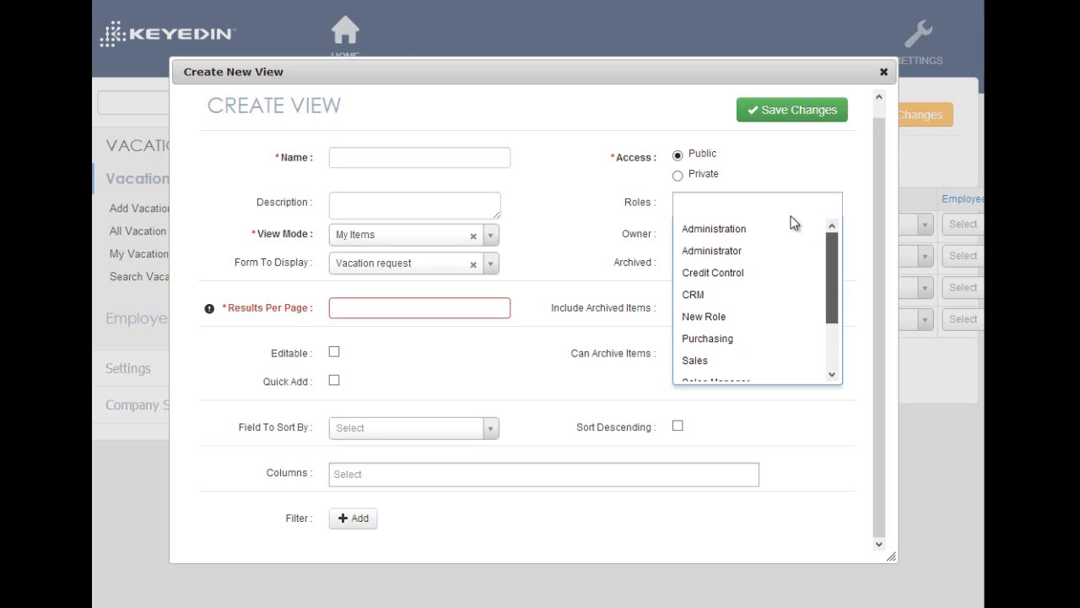
{"action": "left_click", "coordinate": [742, 250]}
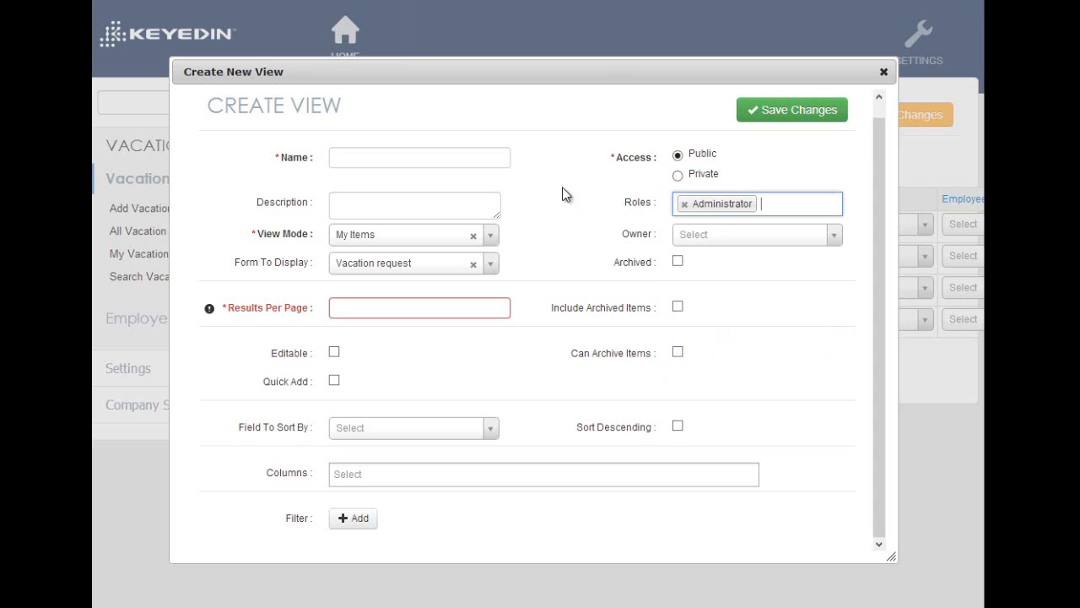
Set the new view's access to Private and choose an employee as its owner
{"action": "left_click", "coordinate": [678, 176]}
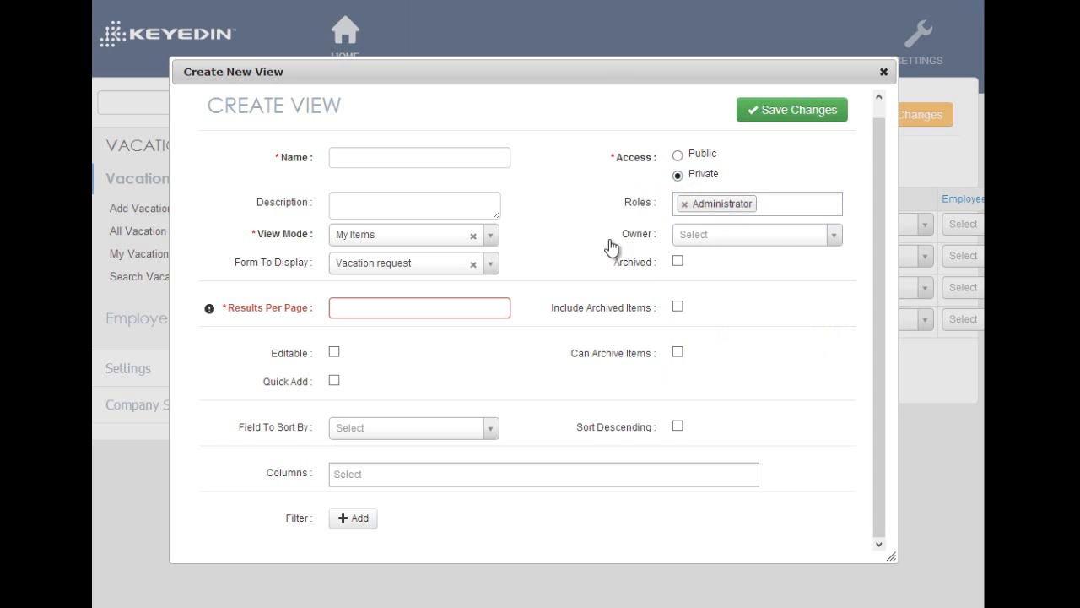
{"action": "left_click", "coordinate": [770, 235]}
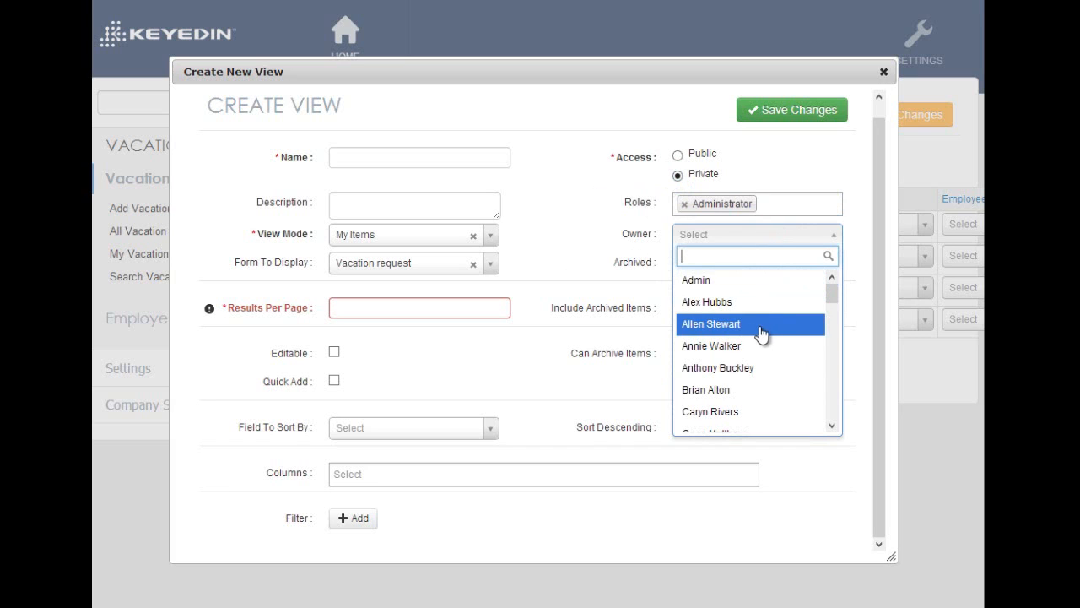
{"action": "left_click", "coordinate": [755, 324]}
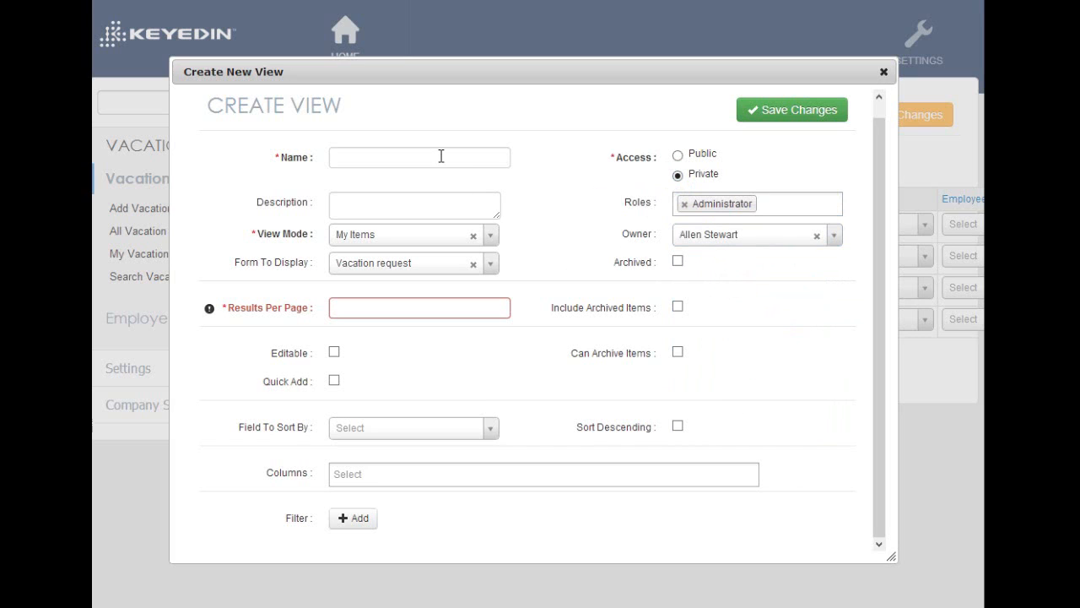
Name the view My requests, set its access to Public and its results per page to 30
{"action": "left_click", "coordinate": [478, 159]}
{"action": "type", "text": "My requests"}
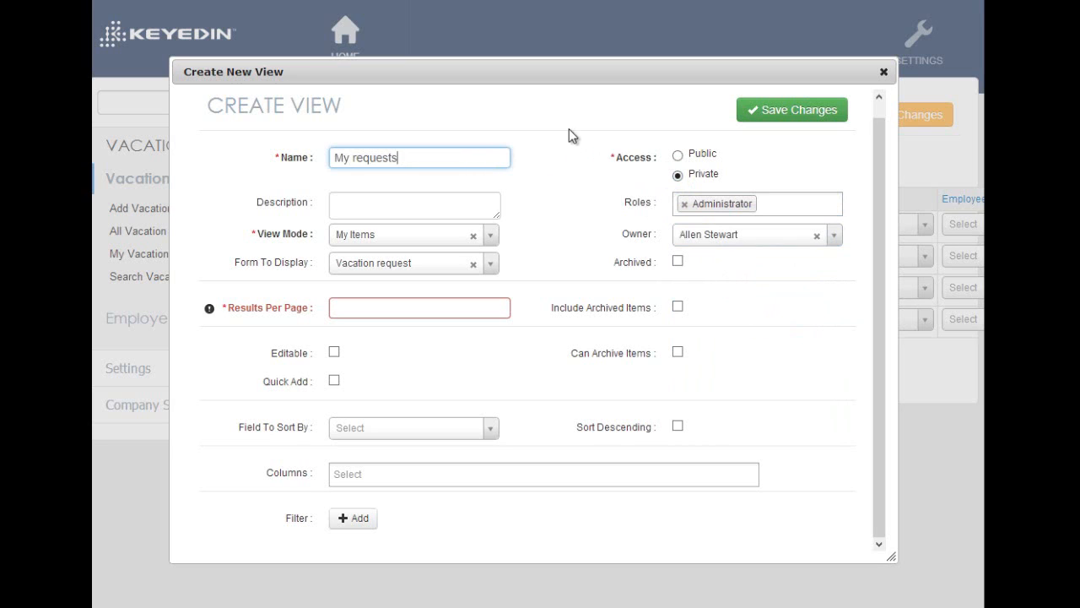
{"action": "left_click", "coordinate": [678, 156]}
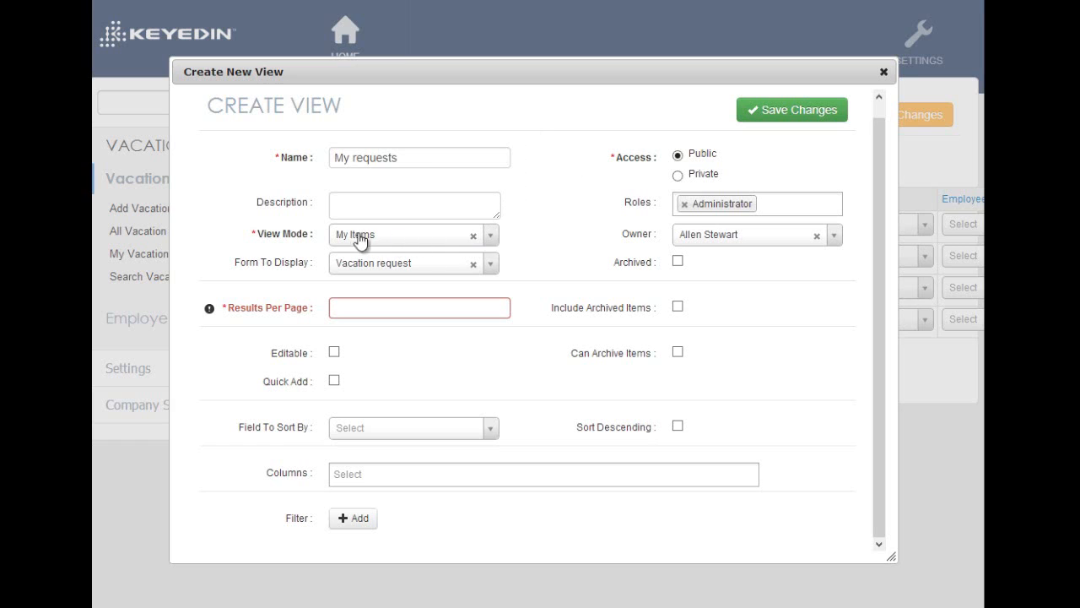
{"action": "left_click", "coordinate": [423, 308]}
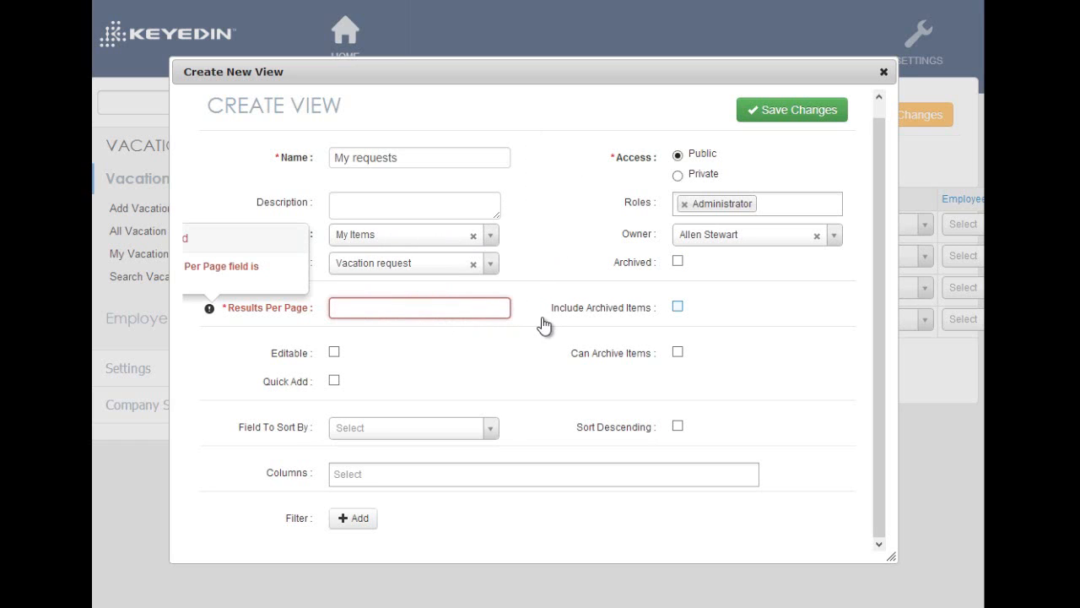
{"action": "type", "text": "30"}
{"action": "left_click", "coordinate": [566, 136]}
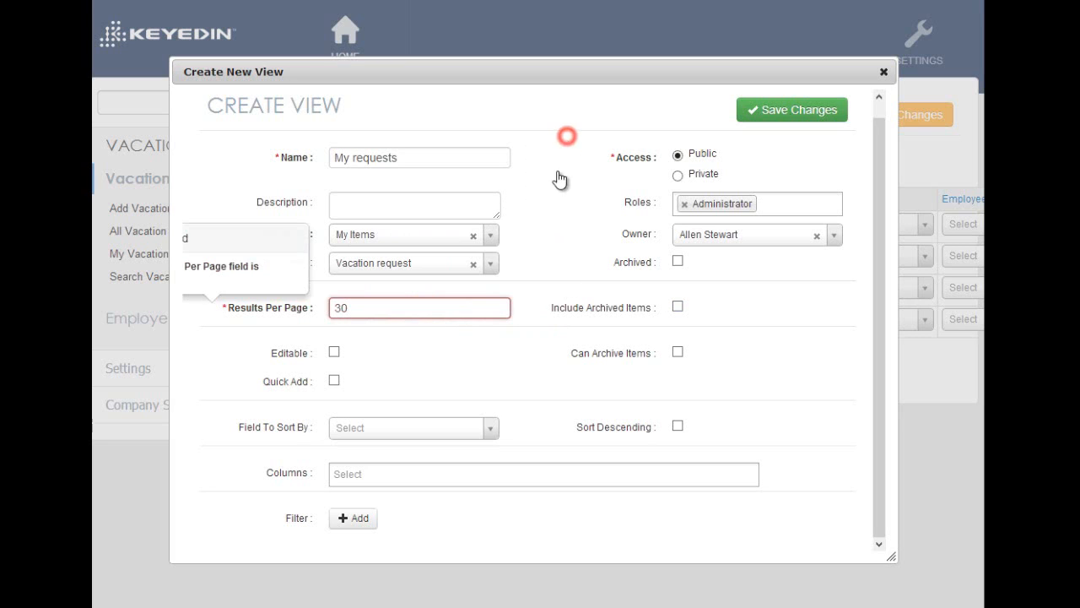
Add Employee and Created Date as the new view's columns
{"action": "left_click", "coordinate": [414, 474]}
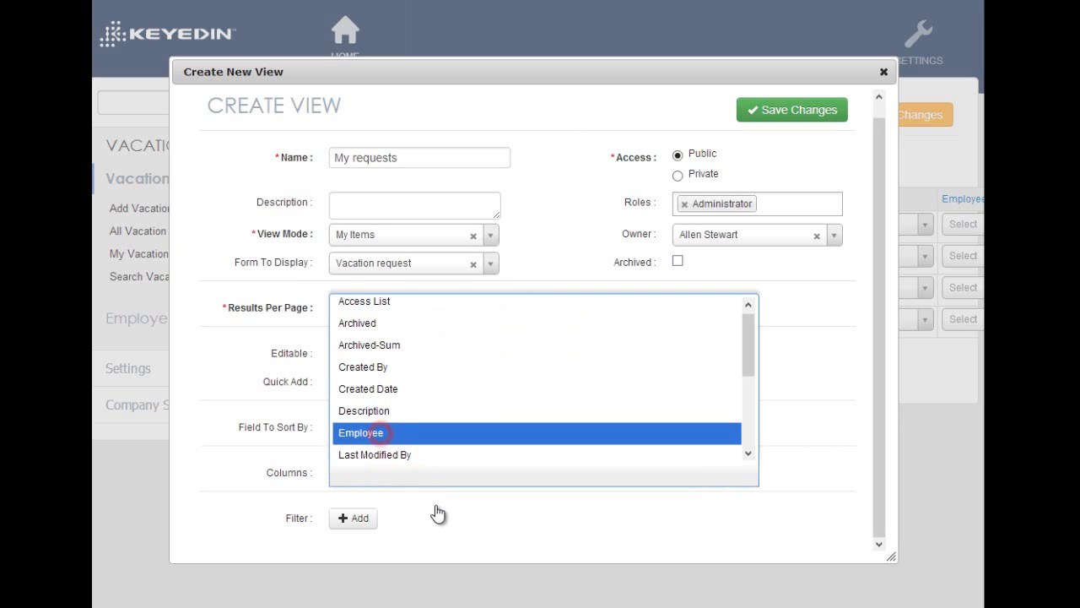
{"action": "left_click", "coordinate": [447, 478]}
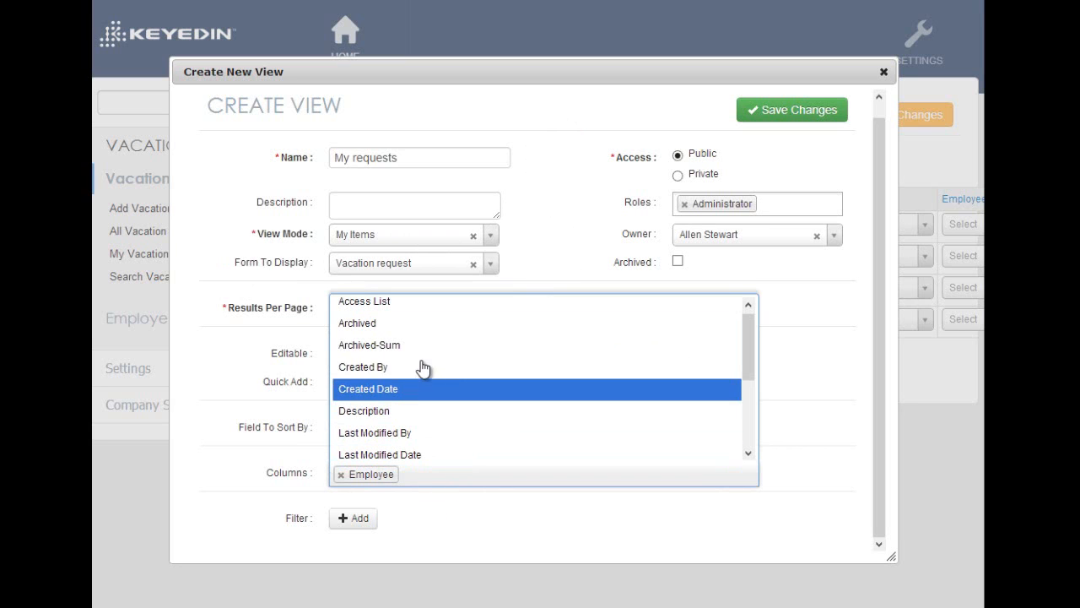
{"action": "left_click", "coordinate": [422, 388]}
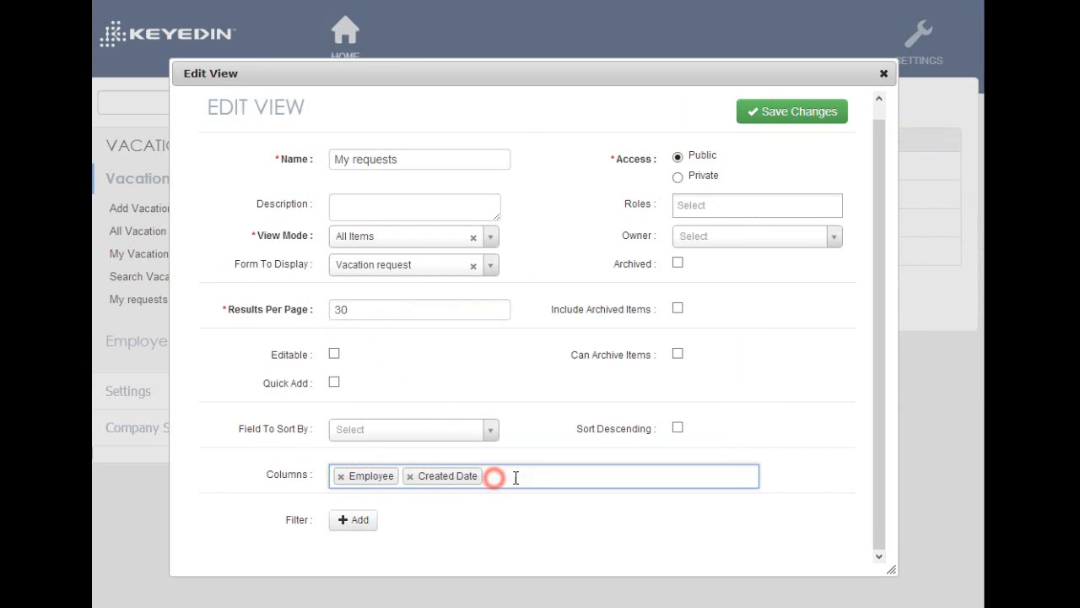
Add Name and Description columns after Created Date in the My requests view
{"action": "left_click", "coordinate": [516, 477]}
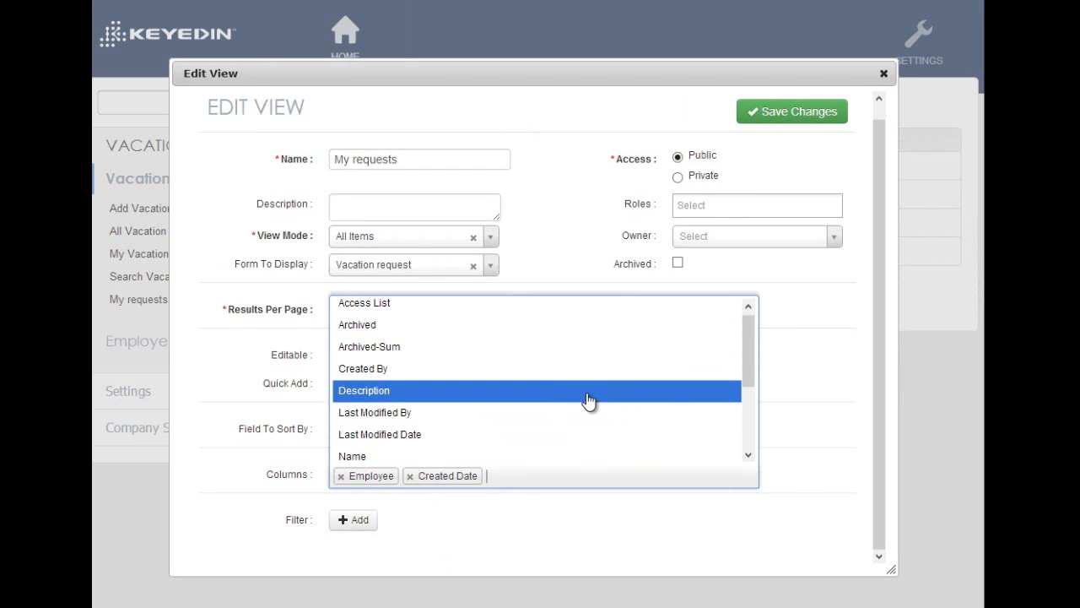
{"action": "type", "text": "name"}
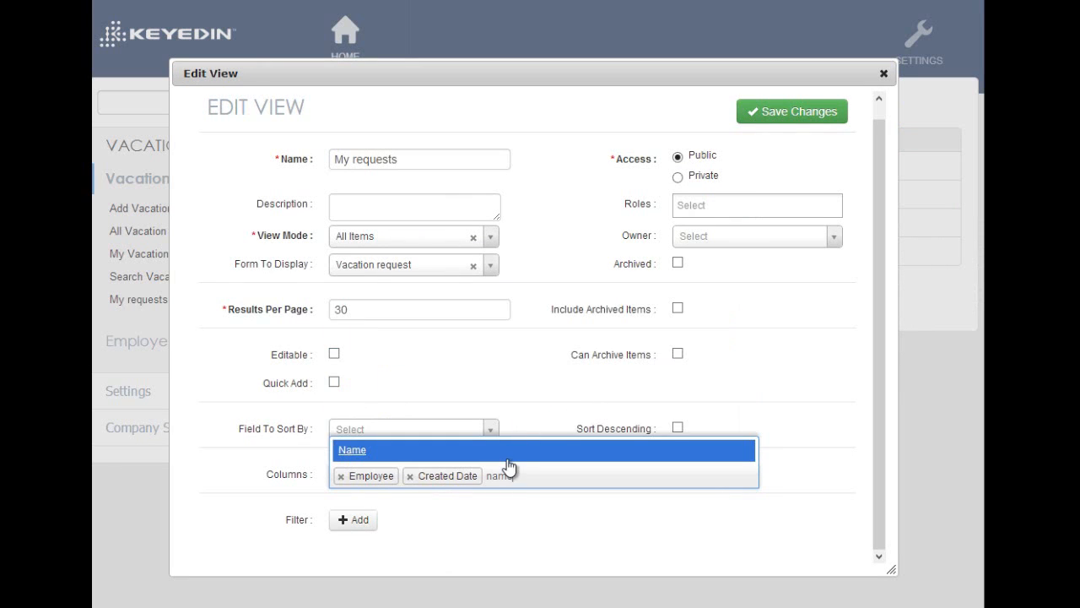
{"action": "left_click", "coordinate": [509, 452]}
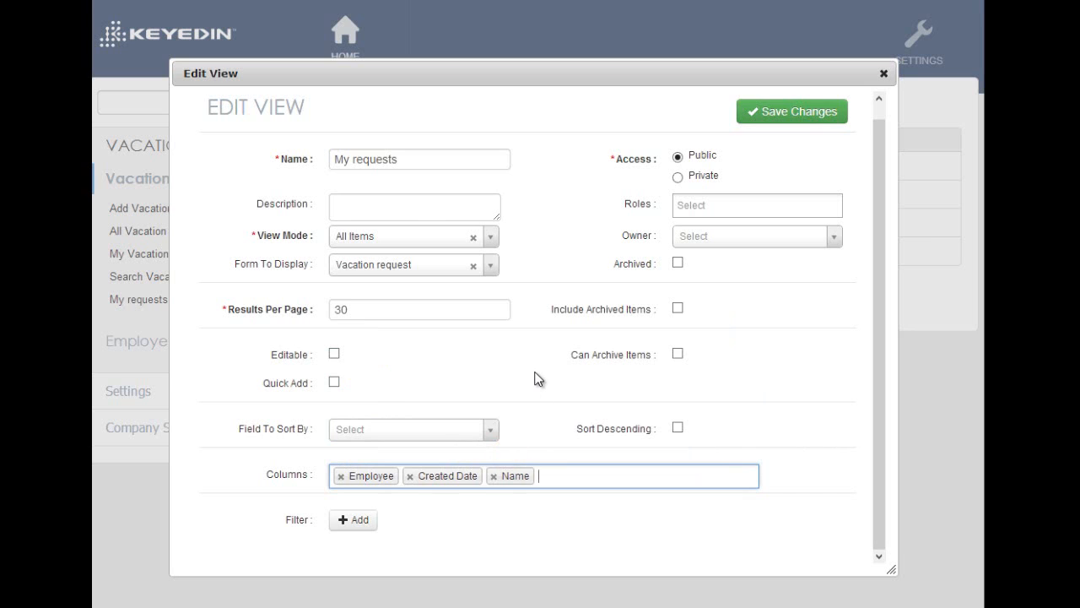
{"action": "type", "text": "desc"}
{"action": "key", "text": "Return"}
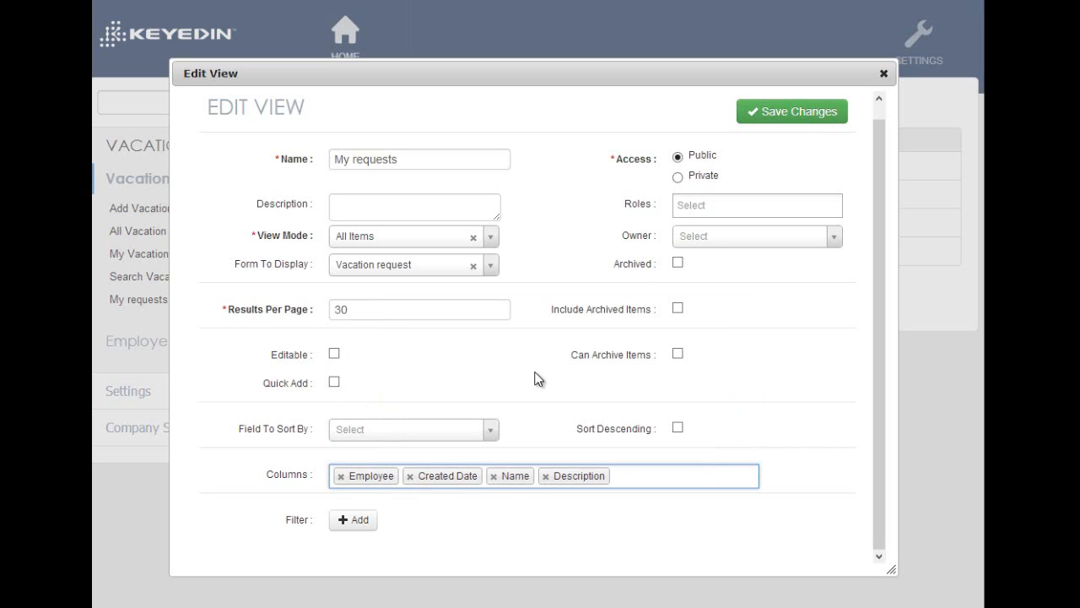
Save the My requests view, close its editor and open the My requests list to check the columns
{"action": "left_click", "coordinate": [764, 112]}
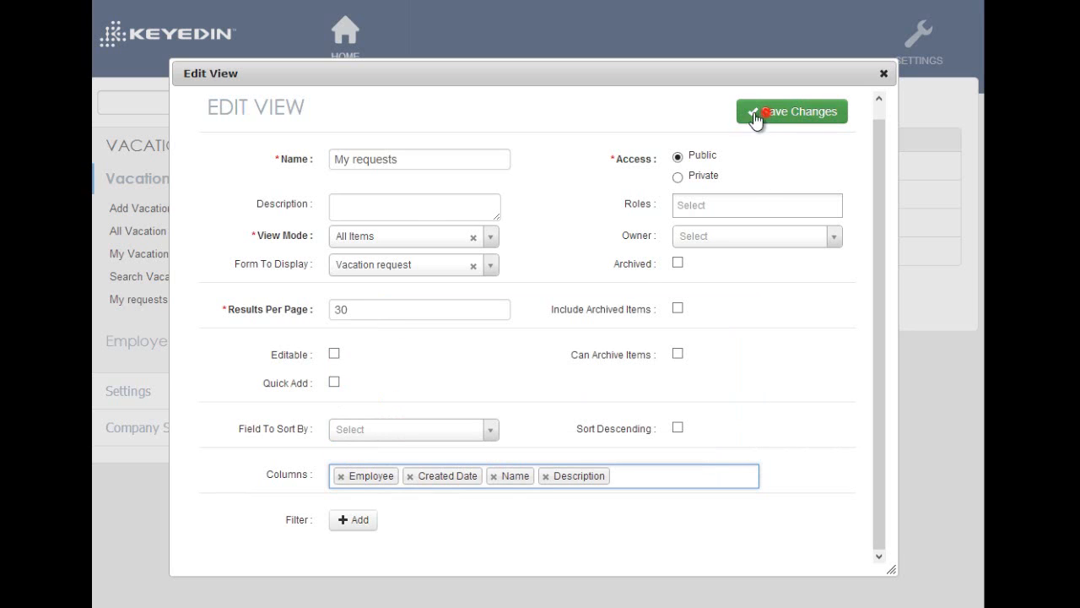
{"action": "left_click", "coordinate": [883, 73]}
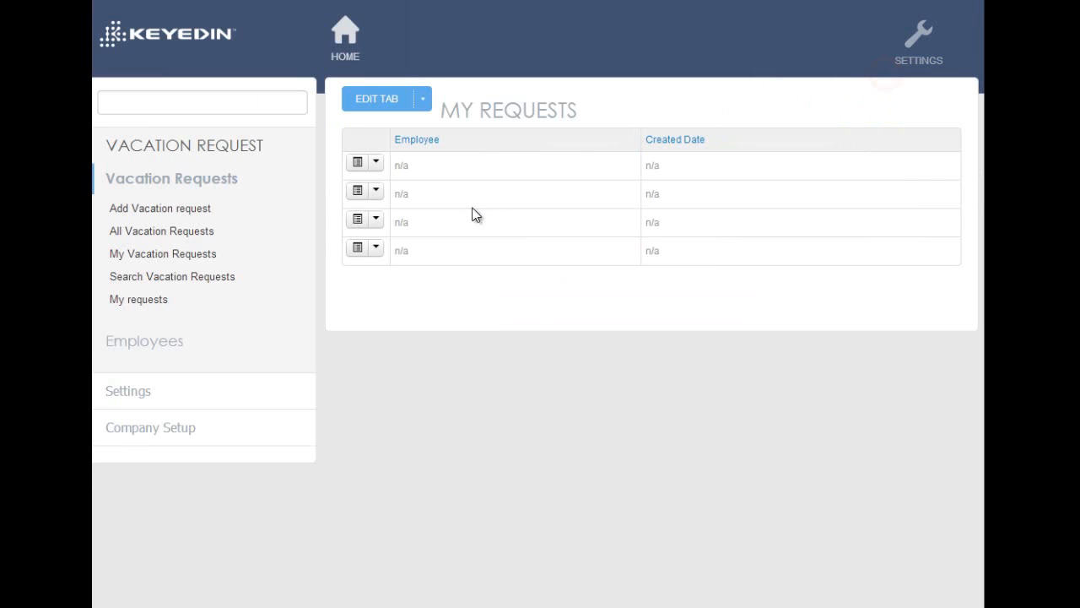
{"action": "left_click", "coordinate": [183, 301]}
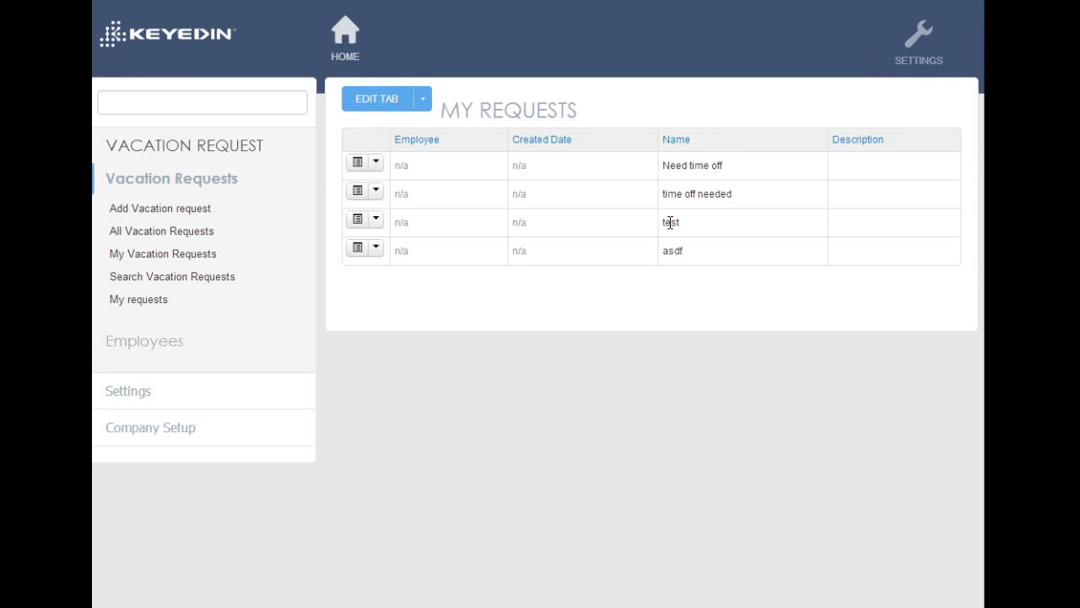
{"action": "left_click", "coordinate": [712, 280]}
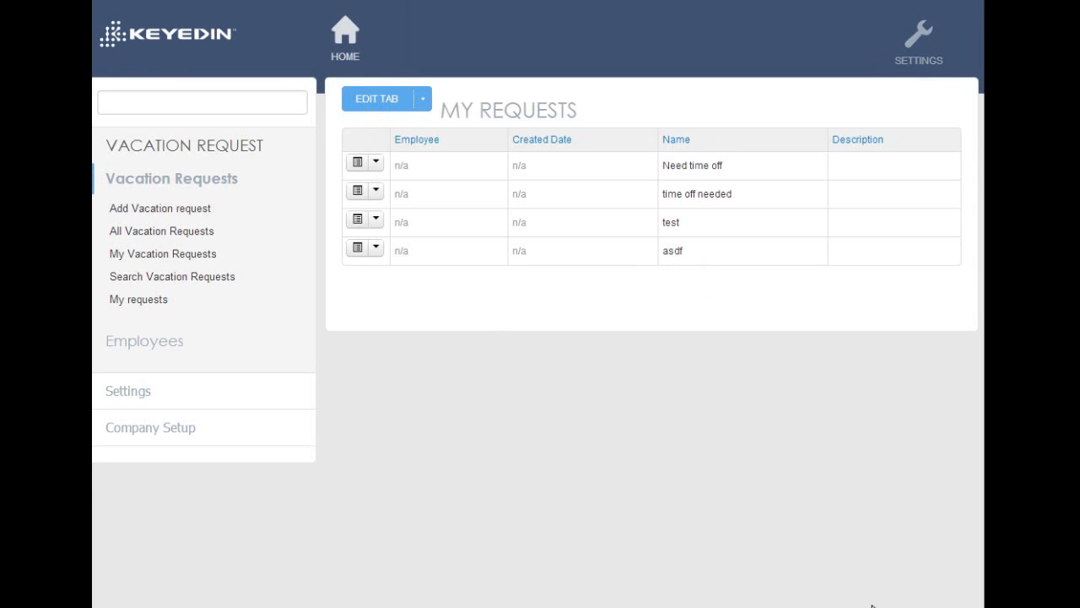